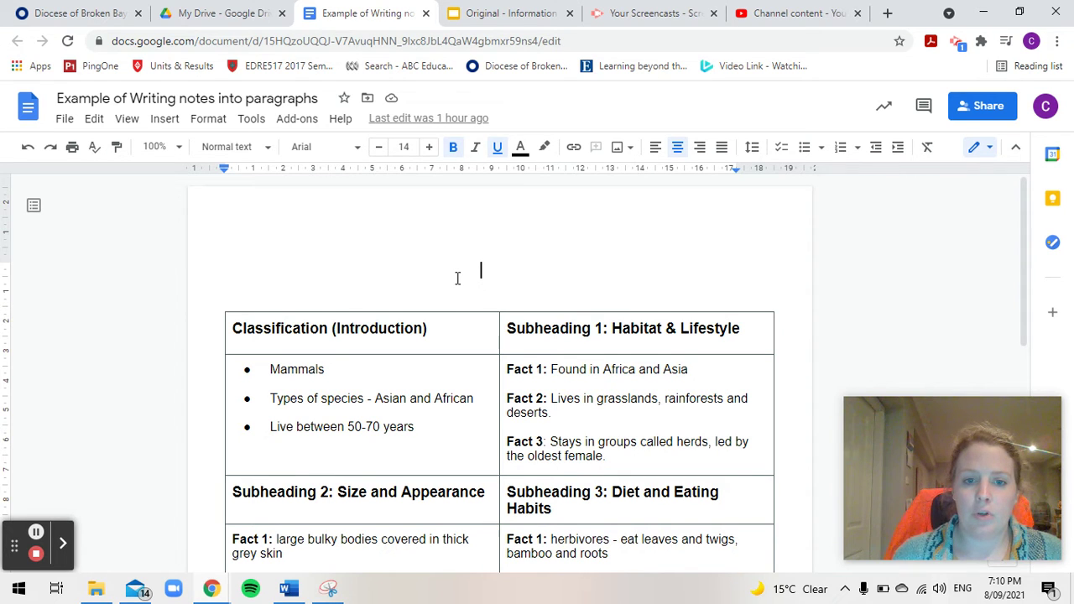
Add the centred, bold underlined title 'Elephants' above the notes table.
{"action": "left_click", "coordinate": [485, 275]}
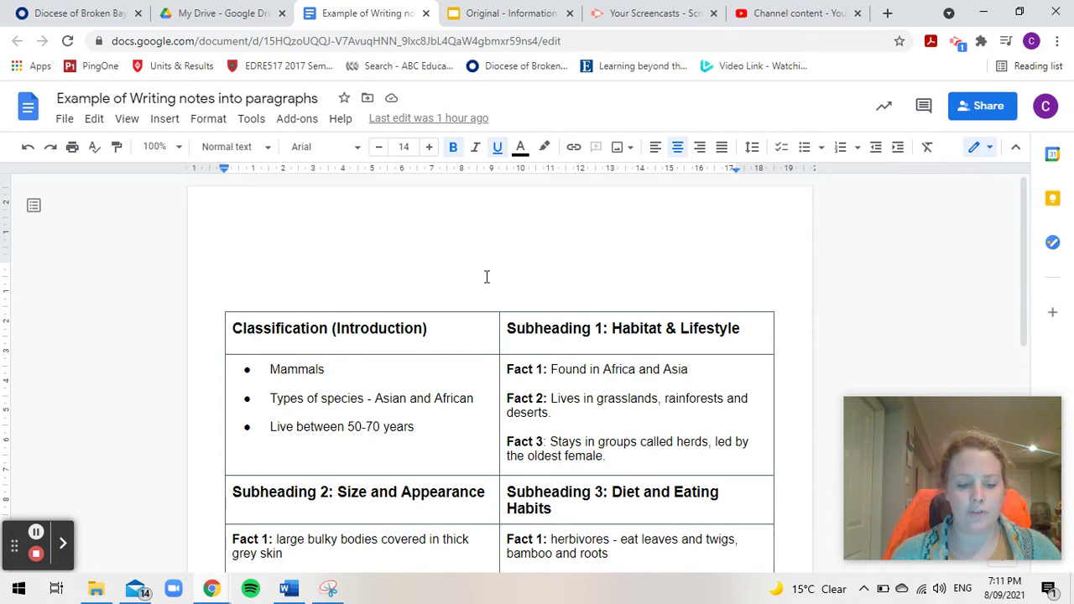
{"action": "type", "text": "T"}
{"action": "key", "text": "Num_Lock"}
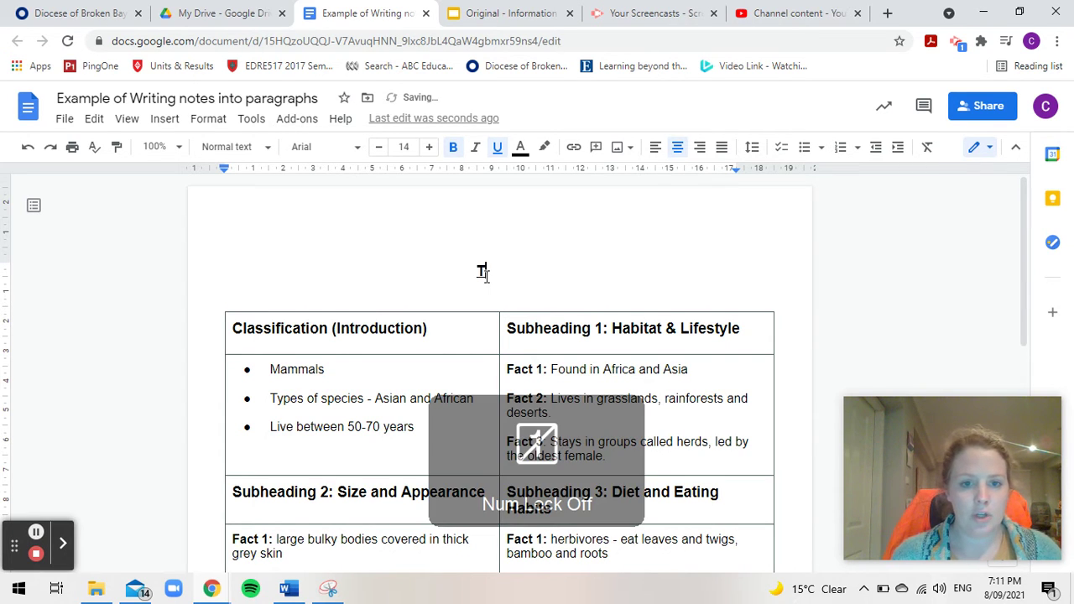
{"action": "key", "text": "BackSpace"}
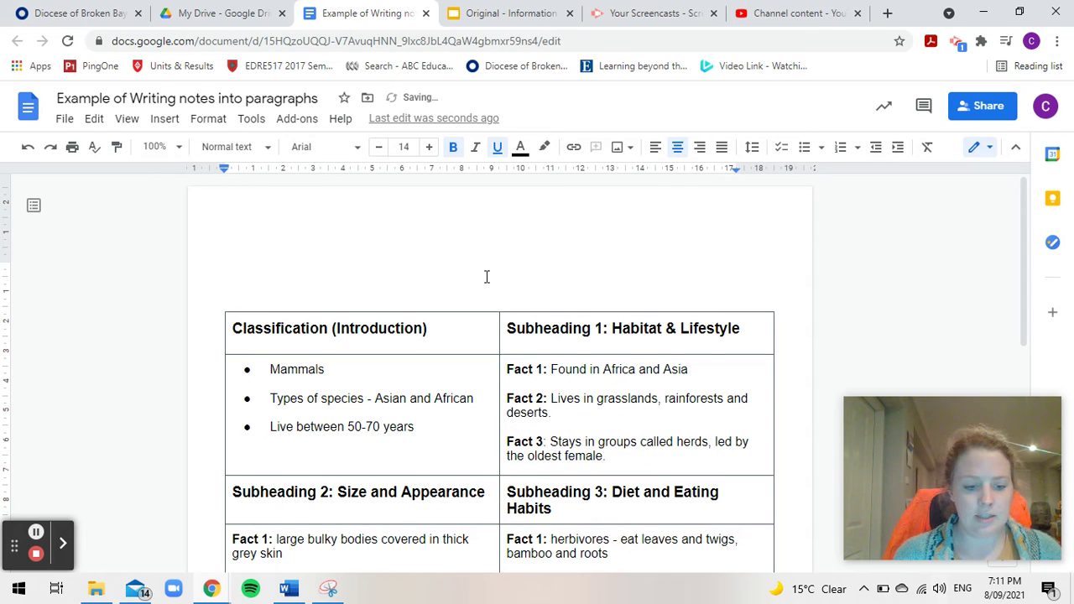
{"action": "type", "text": "Elephants"}
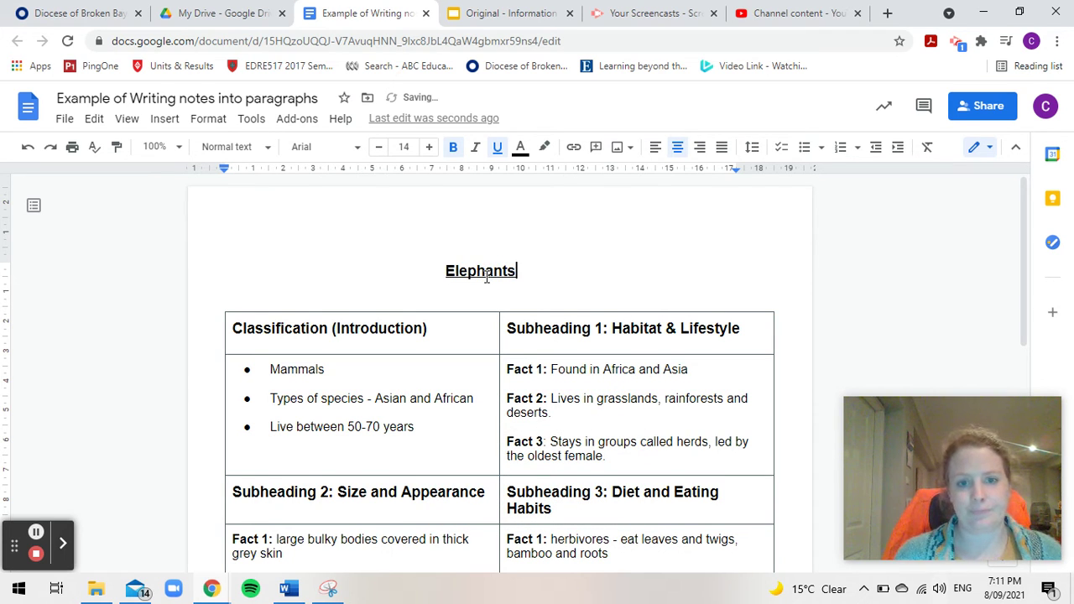
{"action": "key", "text": "Return"}
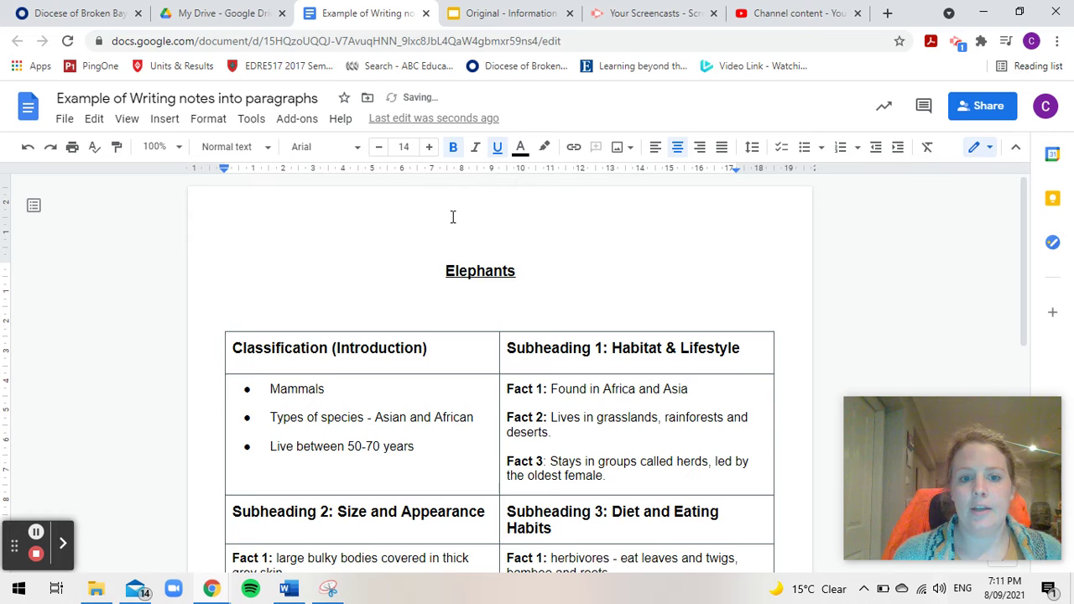
Add a left-aligned, underlined 'Classification/Introduction:' heading two lines below the title.
{"action": "left_click", "coordinate": [453, 147]}
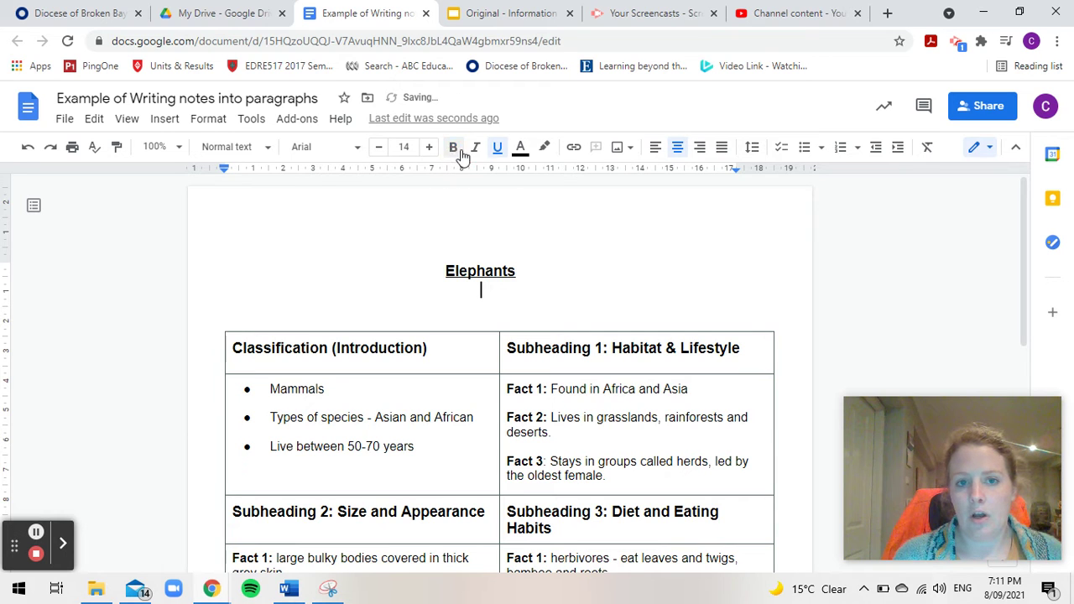
{"action": "left_click", "coordinate": [498, 148]}
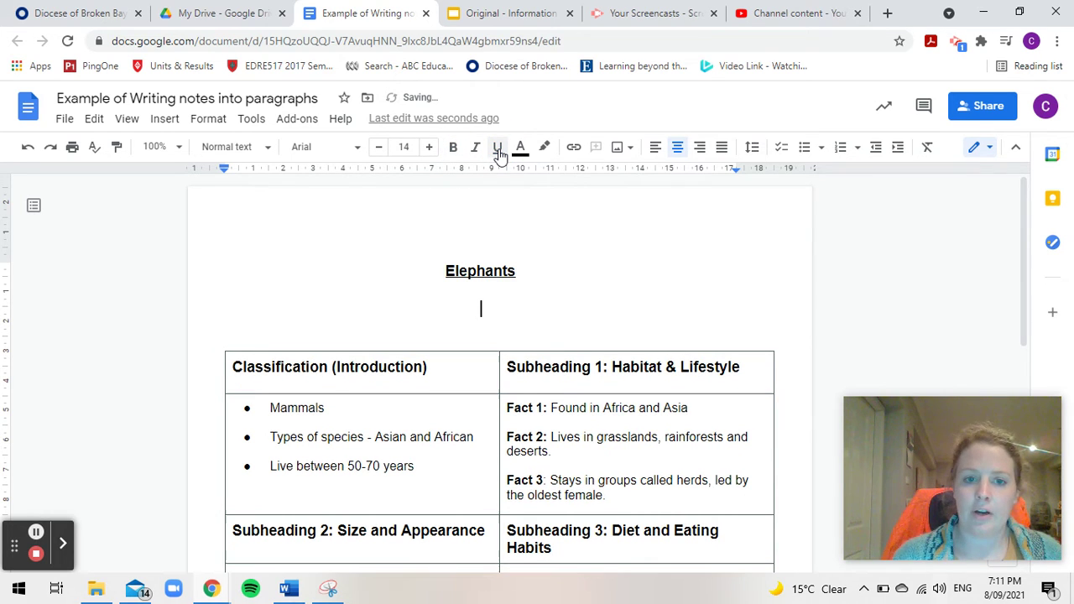
{"action": "key", "text": "Return"}
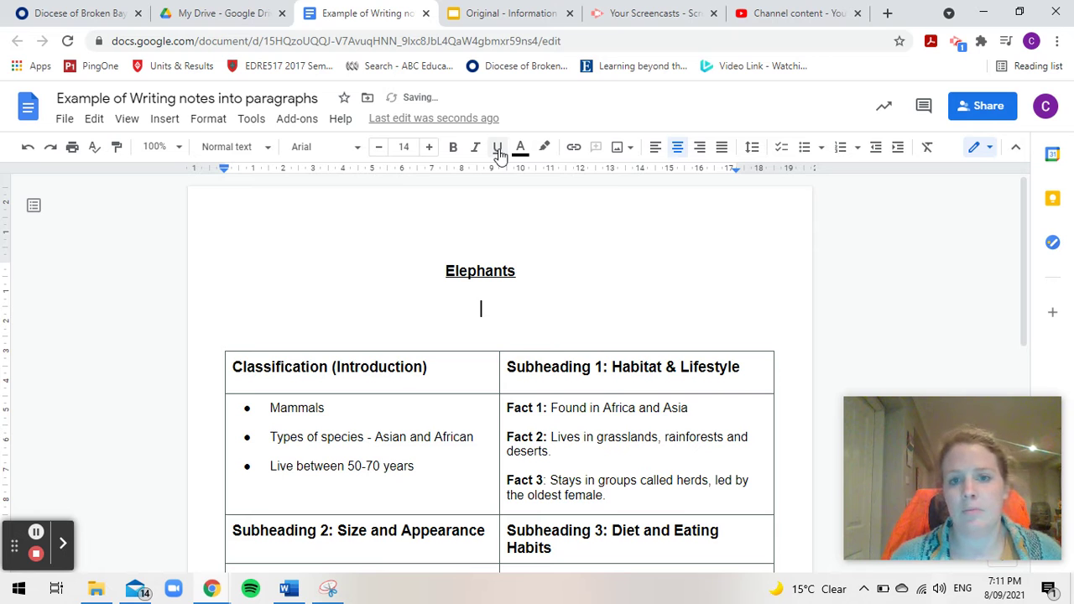
{"action": "left_click", "coordinate": [653, 148]}
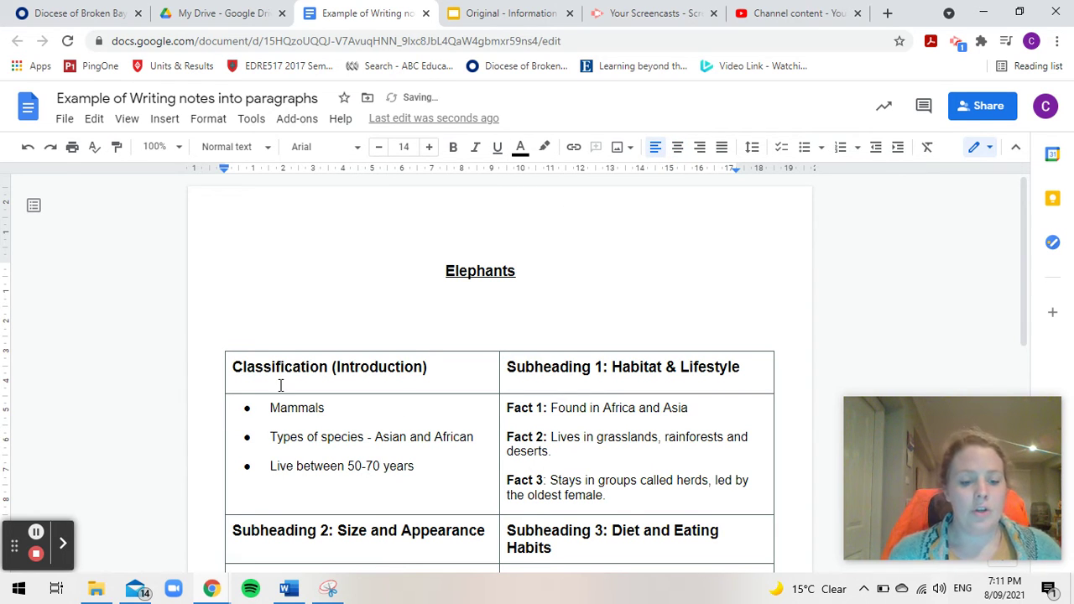
{"action": "type", "text": "U"}
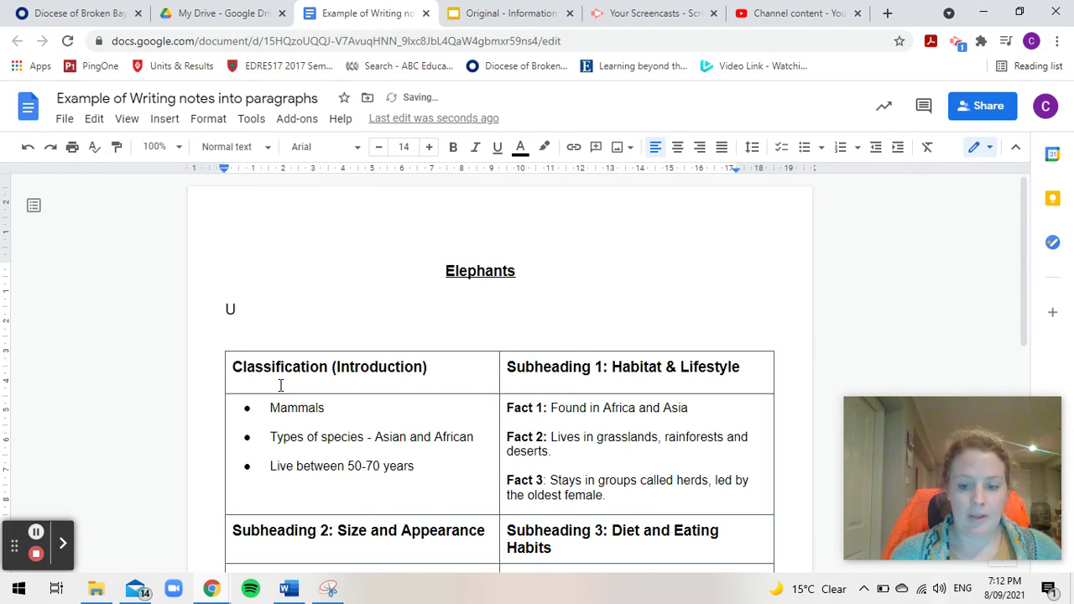
{"action": "key", "text": "BackSpace"}
{"action": "key", "text": "ctrl+u"}
{"action": "type", "text": "Cla"}
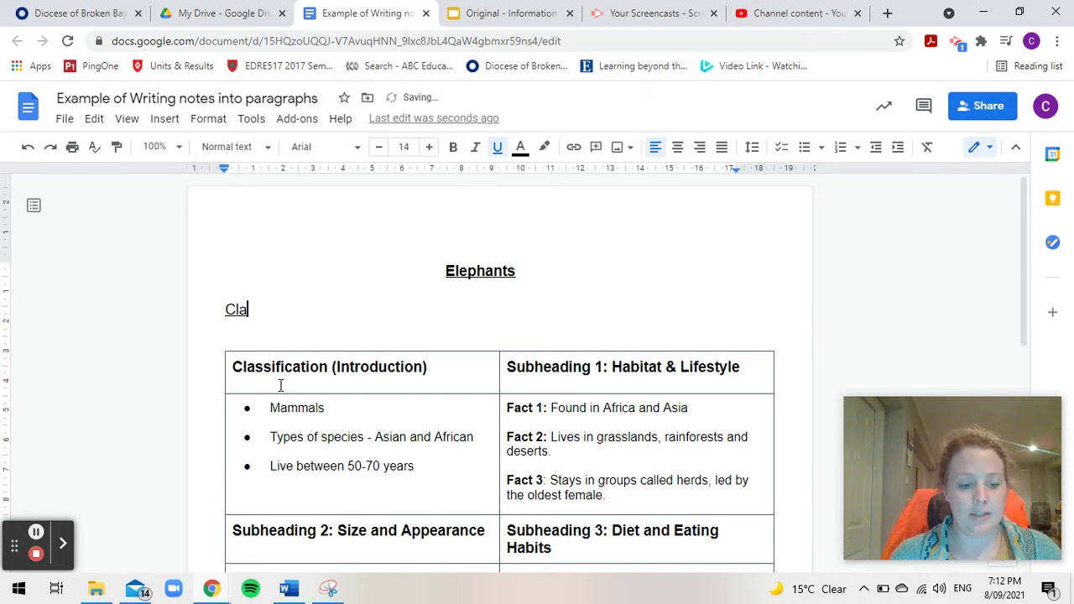
{"action": "type", "text": "ssification"}
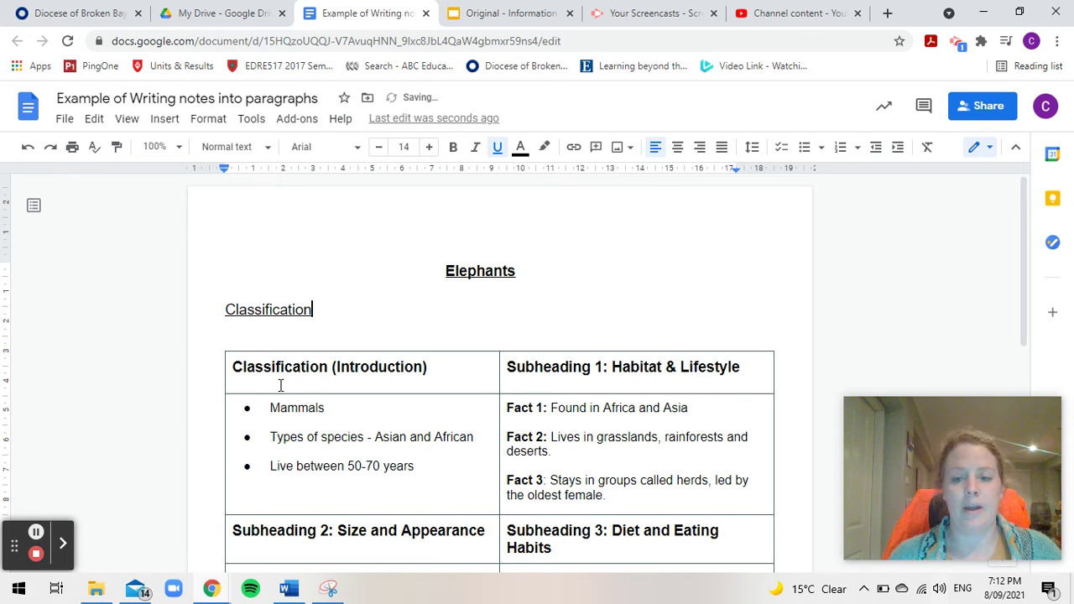
{"action": "type", "text": "/Introd"}
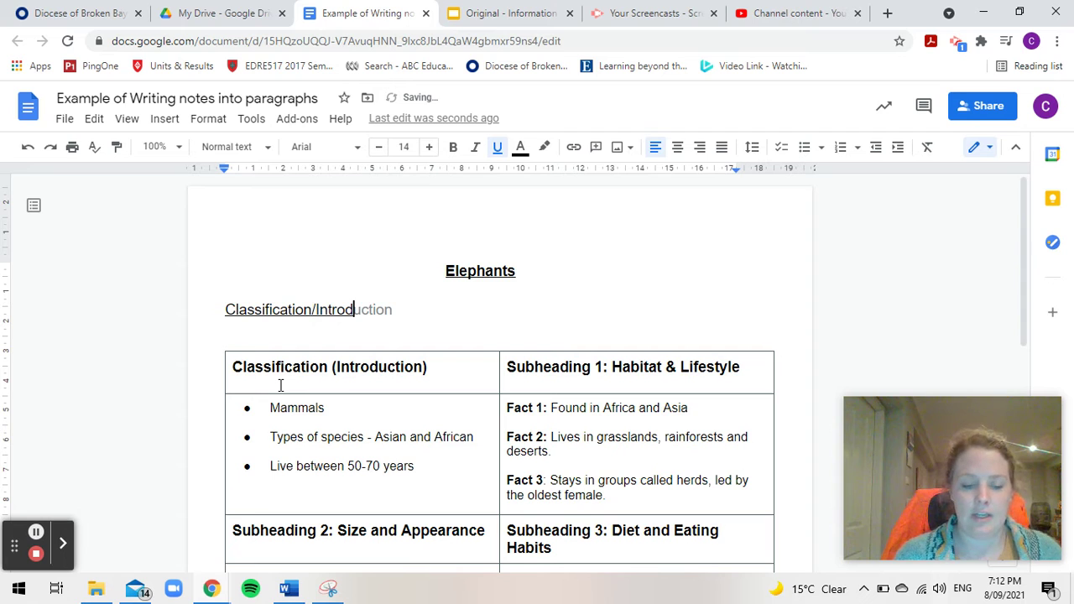
{"action": "type", "text": "uction"}
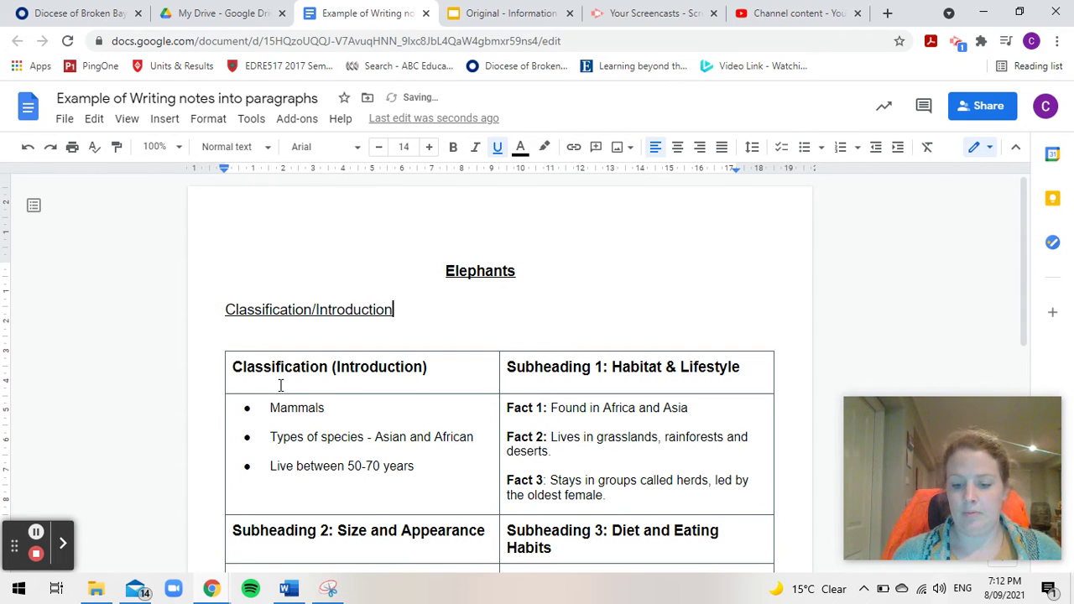
{"action": "type", "text": ":"}
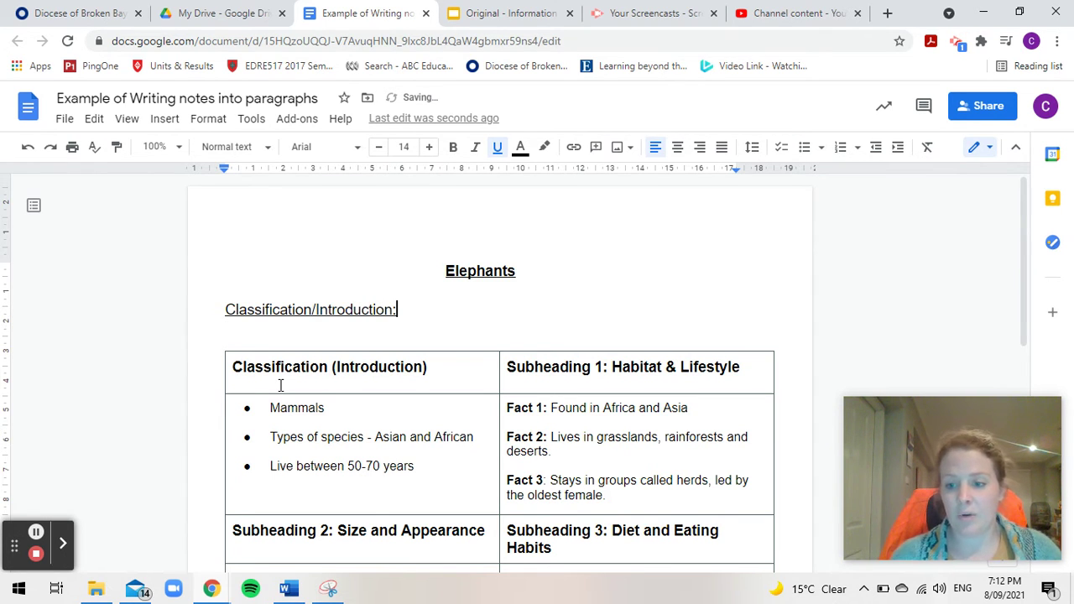
{"action": "key", "text": "Return"}
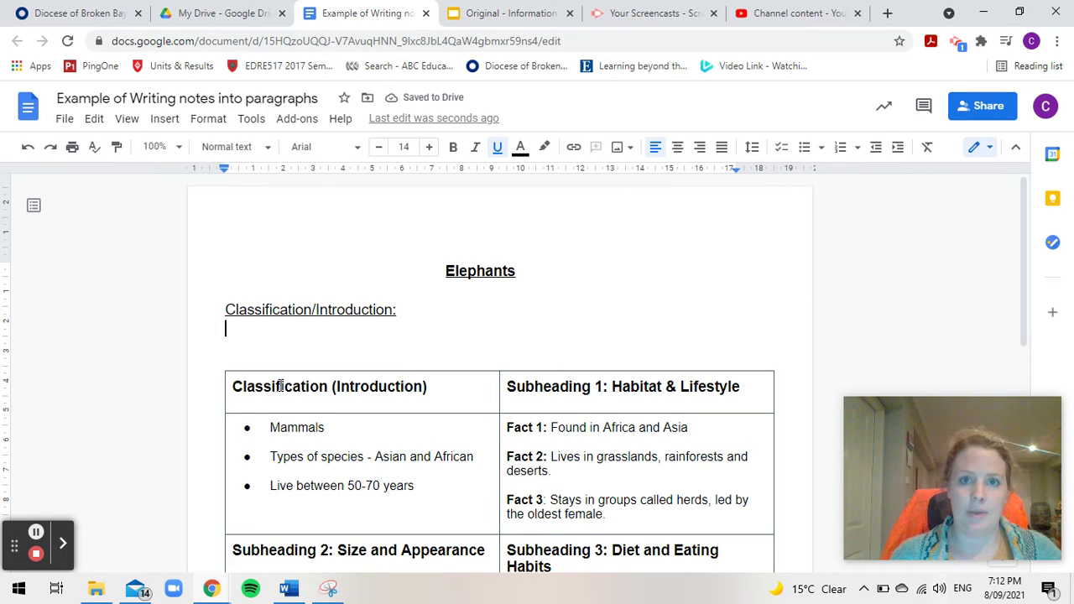
{"action": "left_click", "coordinate": [474, 15]}
{"action": "left_click", "coordinate": [125, 340]}
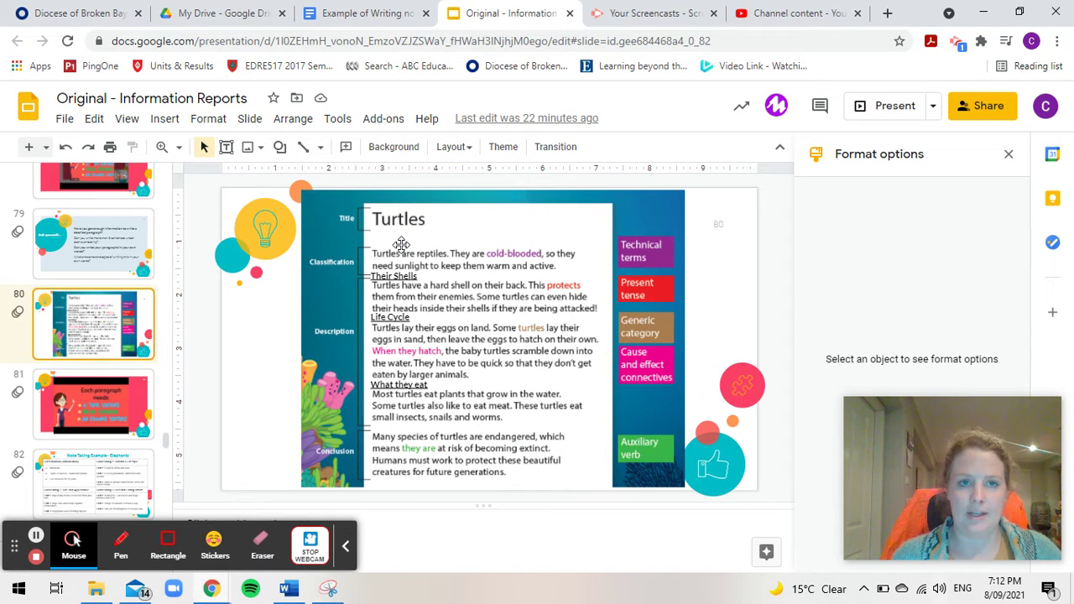
{"action": "left_click", "coordinate": [339, 15]}
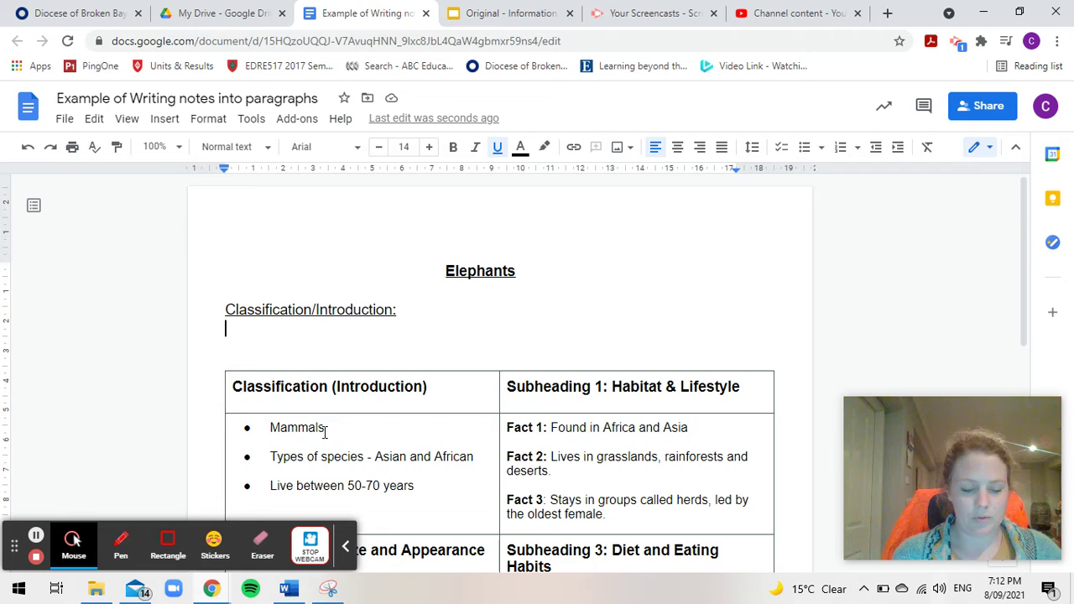
Write, without underline, 'Elephants are mammals. Mammals are warm-blooded creatures.'.
{"action": "type", "text": "Elephants are"}
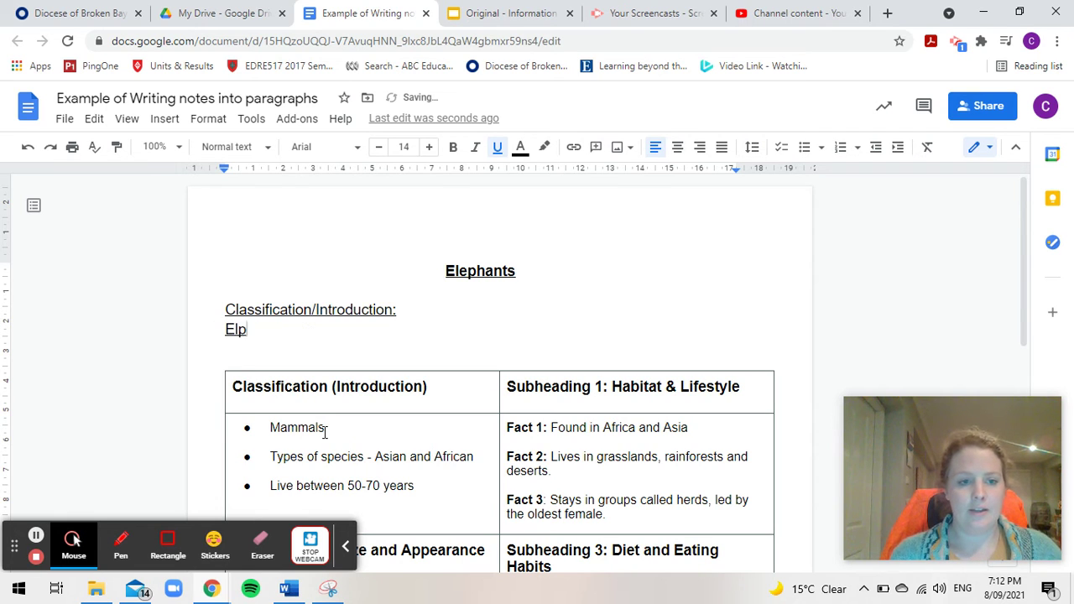
{"action": "key", "text": "ctrl+z"}
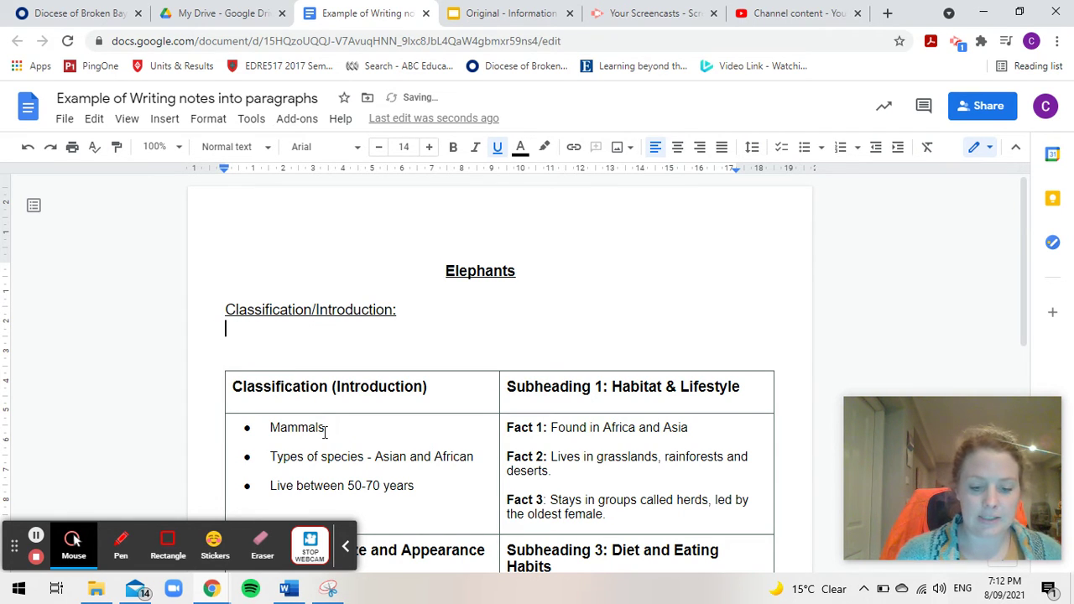
{"action": "key", "text": "ctrl+u"}
{"action": "type", "text": "Elep"}
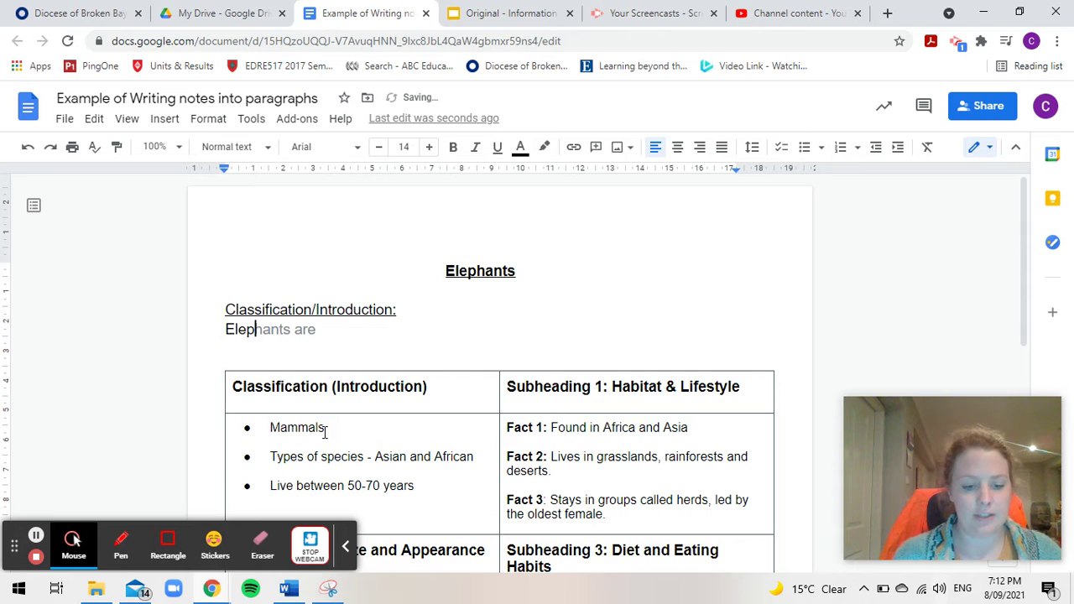
{"action": "type", "text": "hants are m"}
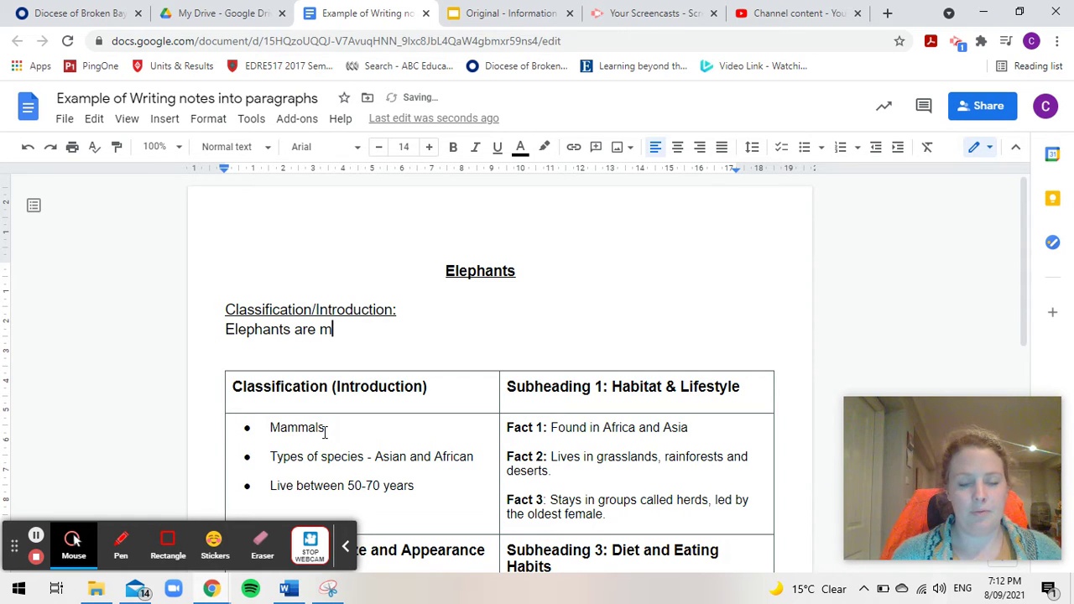
{"action": "type", "text": "ammals"}
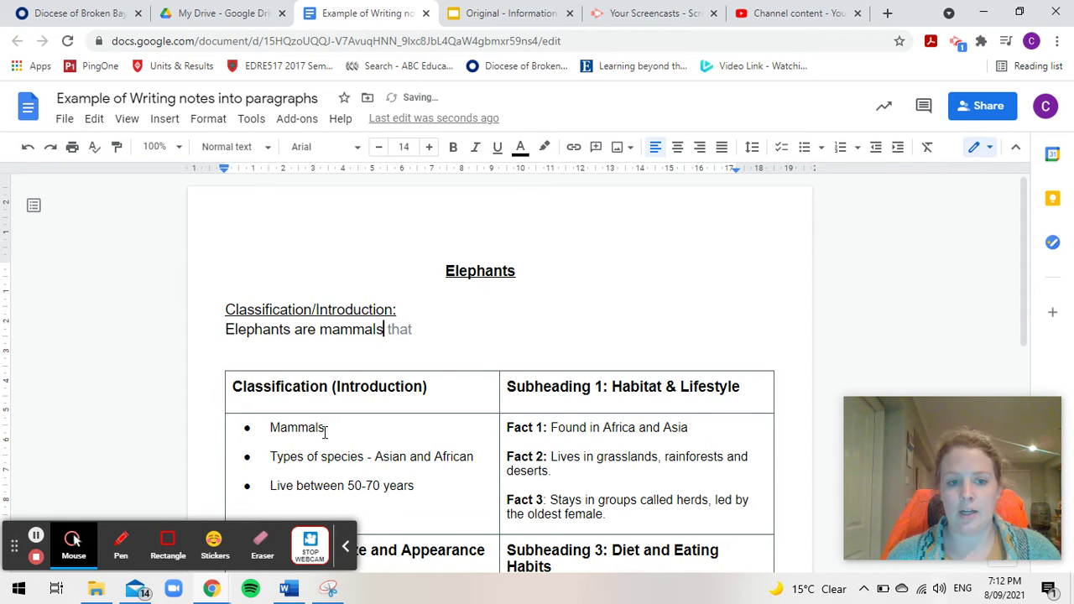
{"action": "type", "text": "."}
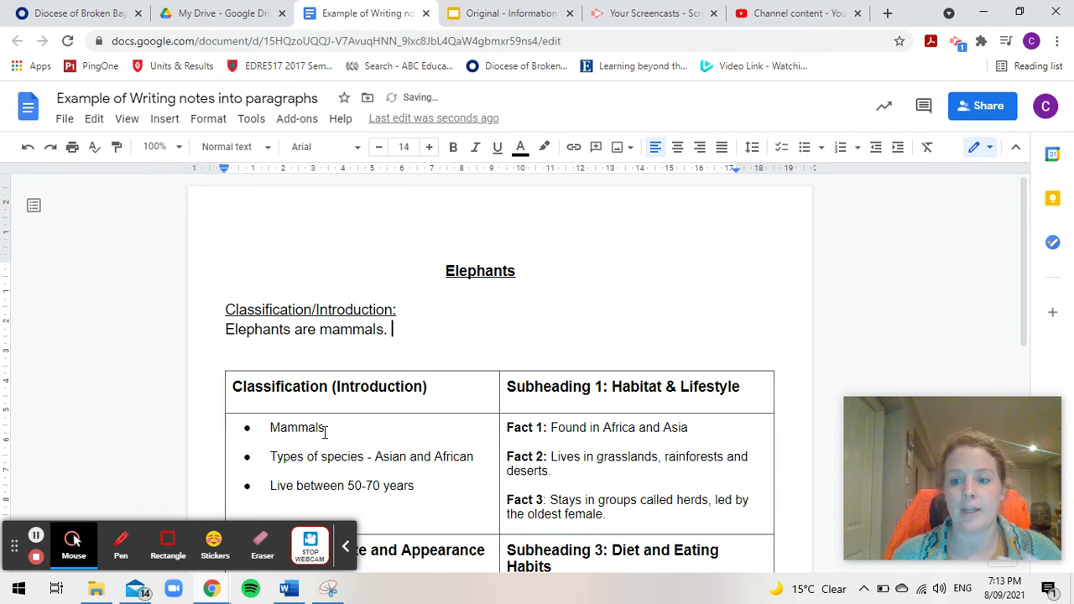
{"action": "type", "text": "Mamman"}
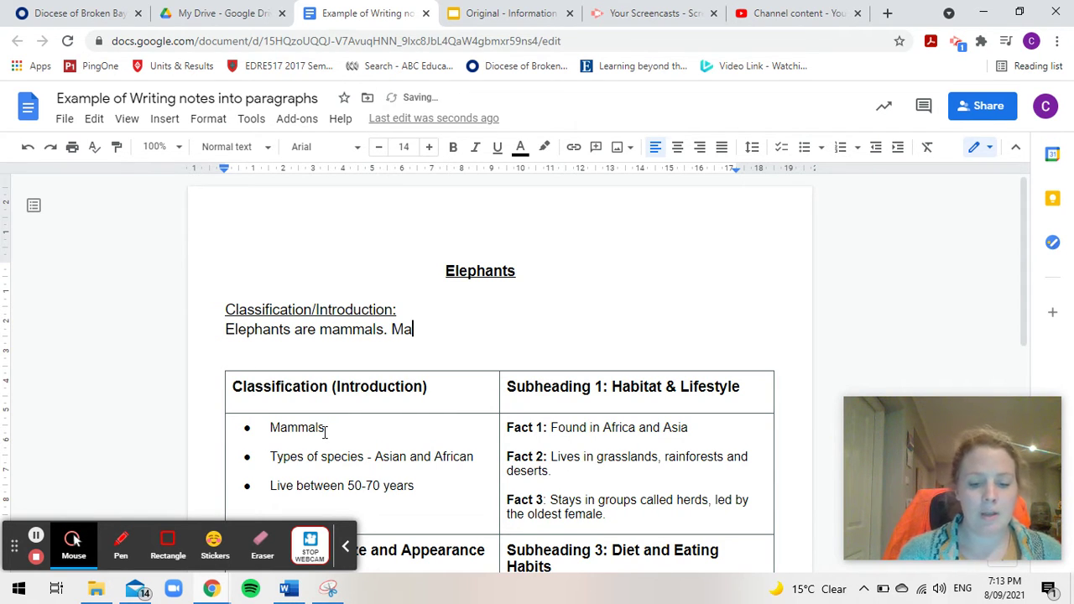
{"action": "key", "text": "BackSpace"}
{"action": "type", "text": "ls a"}
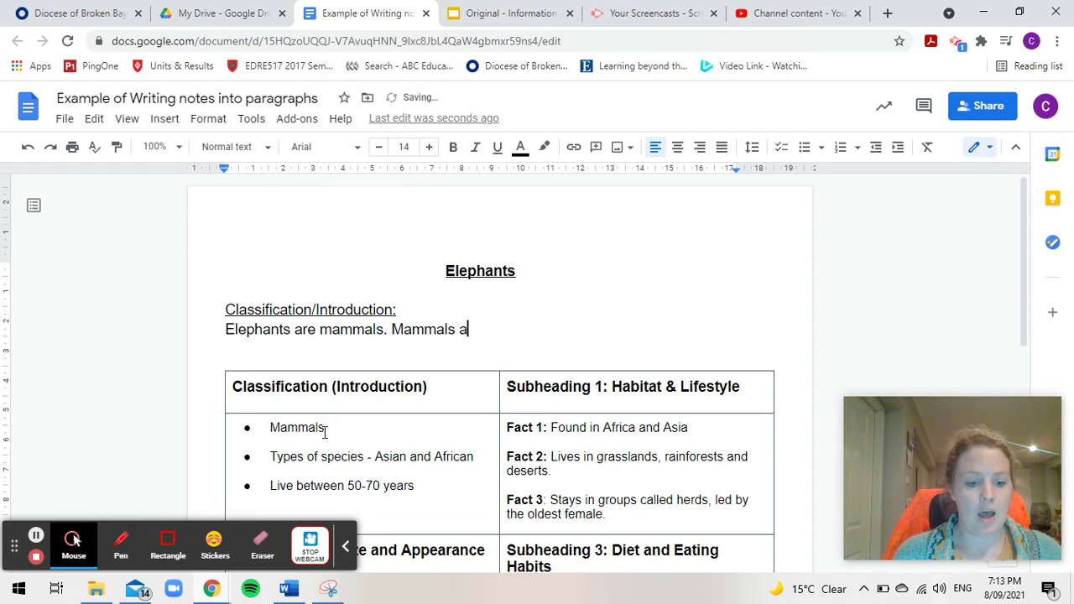
{"action": "type", "text": "re warm-"}
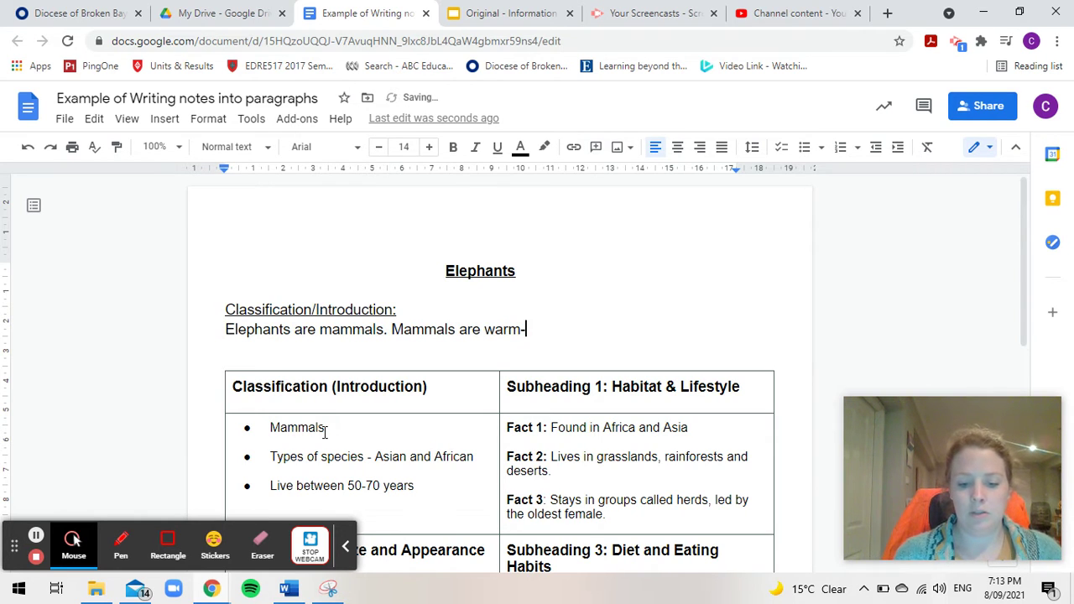
{"action": "type", "text": "blooded"}
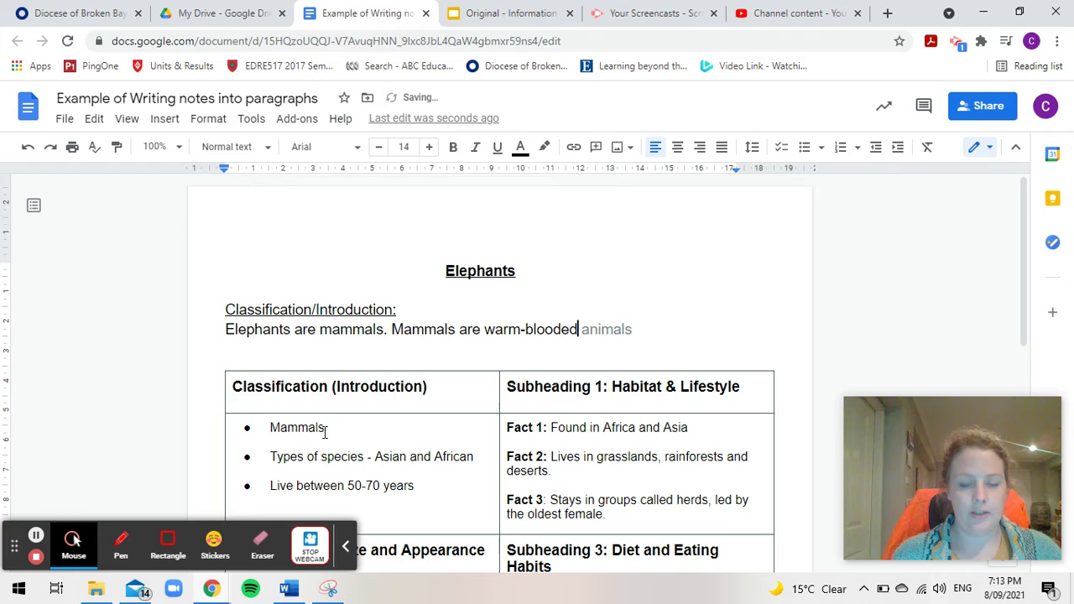
{"action": "type", "text": " creatu"}
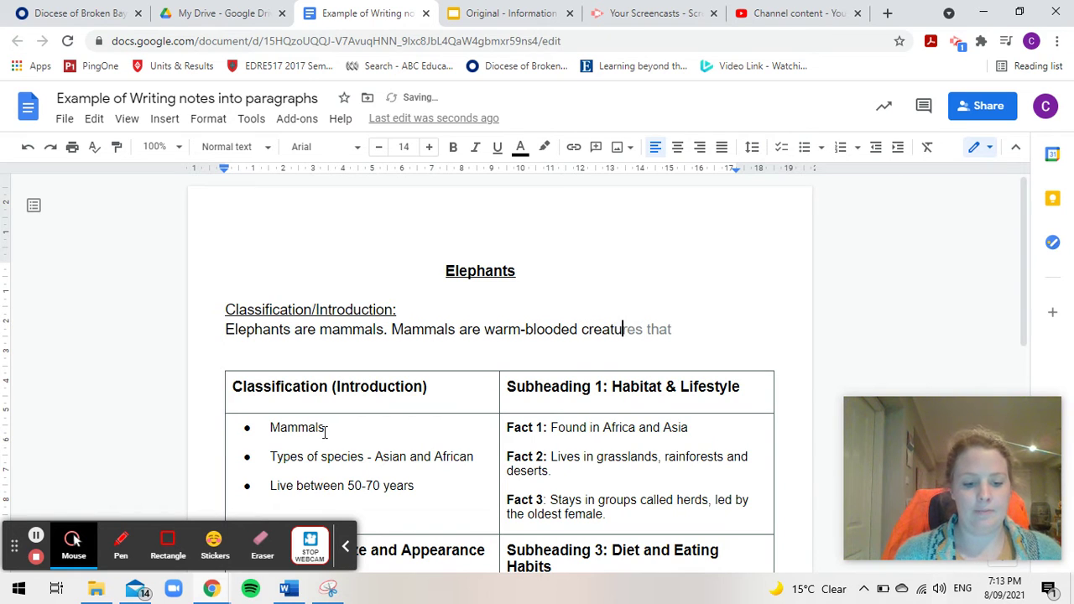
{"action": "type", "text": "res."}
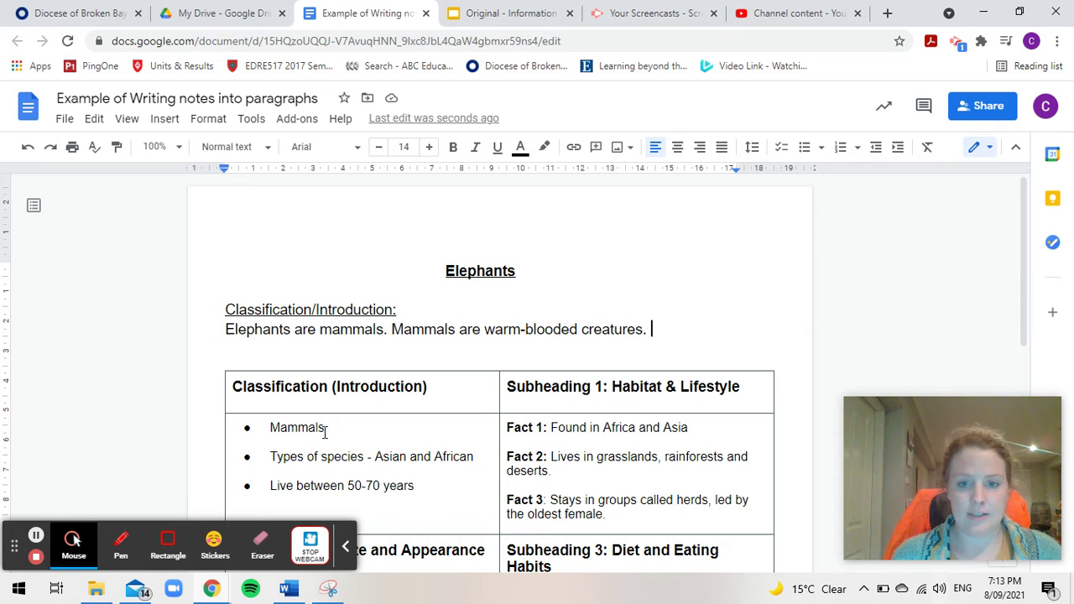
Add 'There are two species of elephants, the asian and the african elephant.'.
{"action": "type", "text": "Th"}
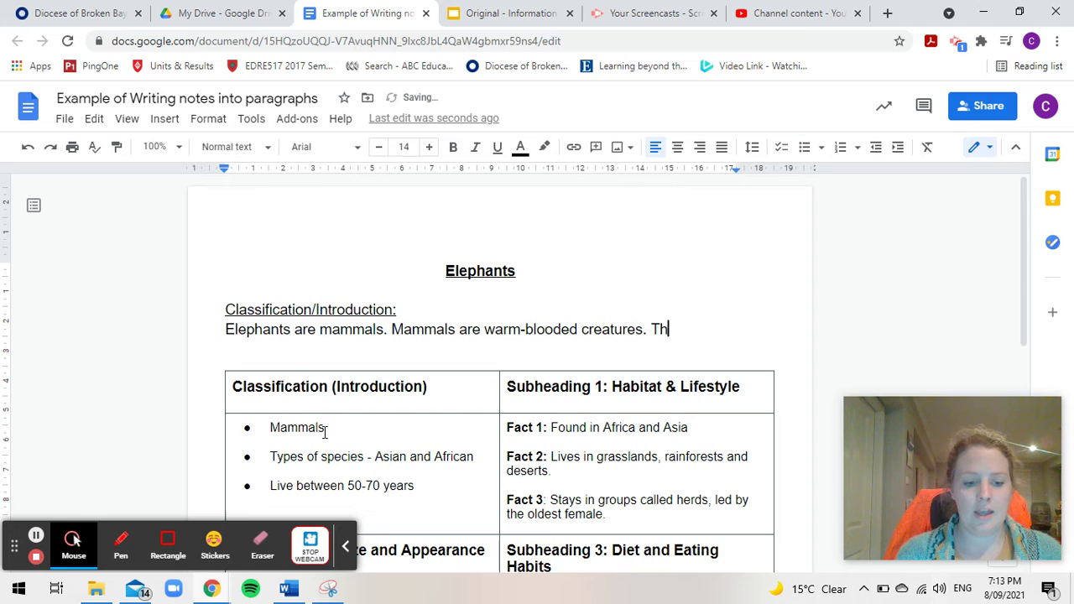
{"action": "type", "text": "ere are two"}
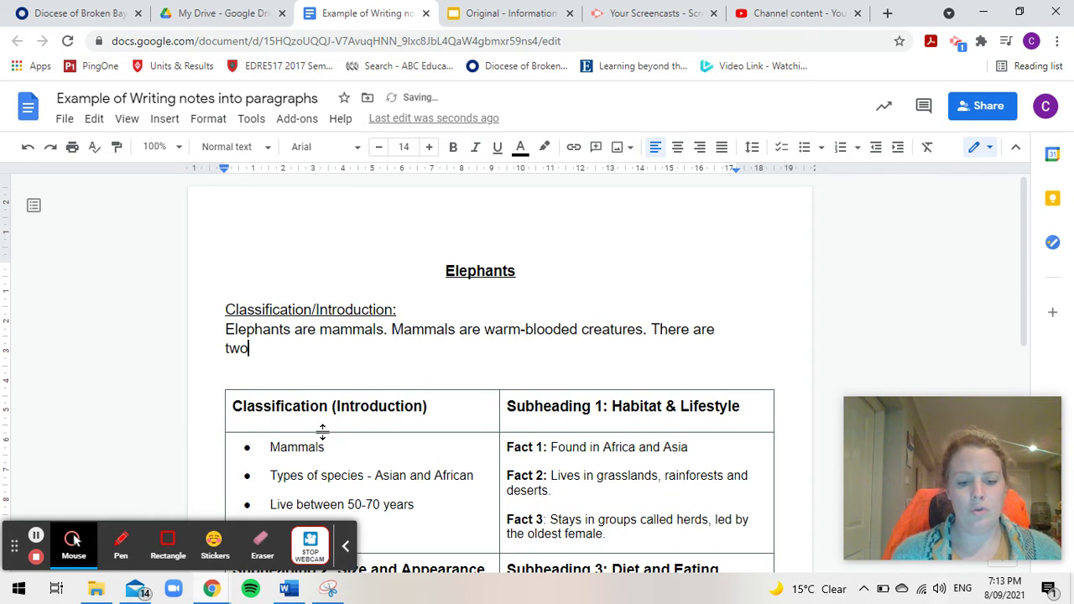
{"action": "type", "text": " typ"}
{"action": "key", "text": "BackSpace"}
{"action": "key", "text": "BackSpace"}
{"action": "key", "text": "BackSpace"}
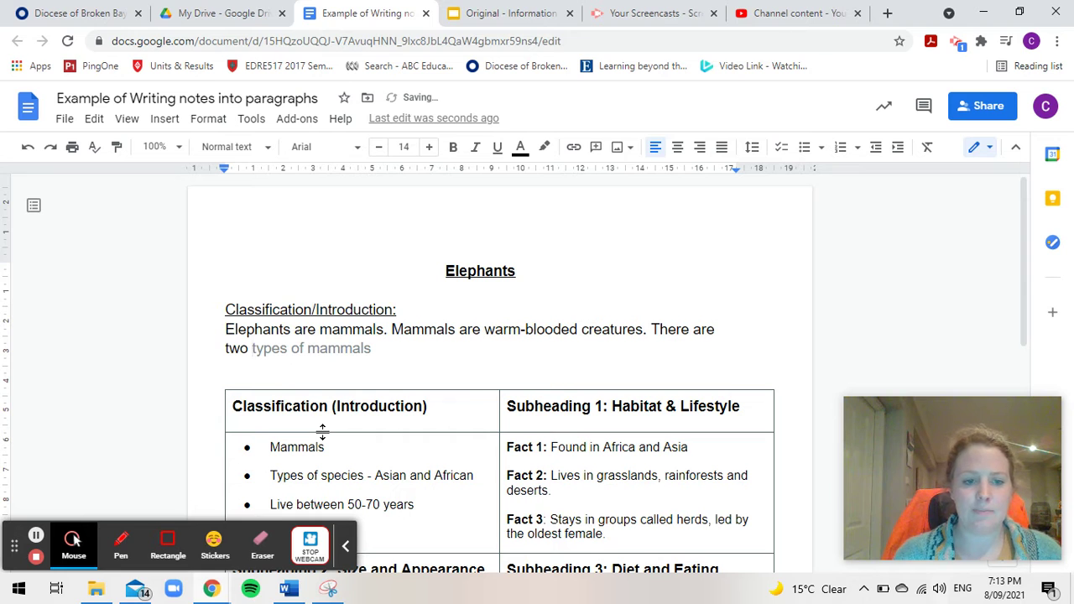
{"action": "type", "text": "sp"}
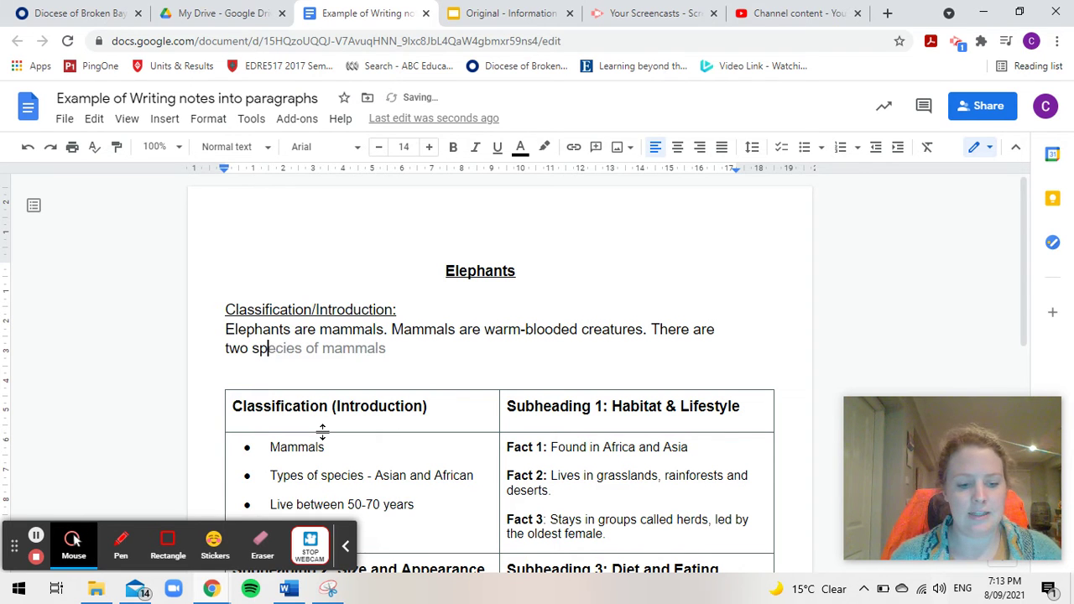
{"action": "type", "text": "i"}
{"action": "key", "text": "BackSpace"}
{"action": "type", "text": "c"}
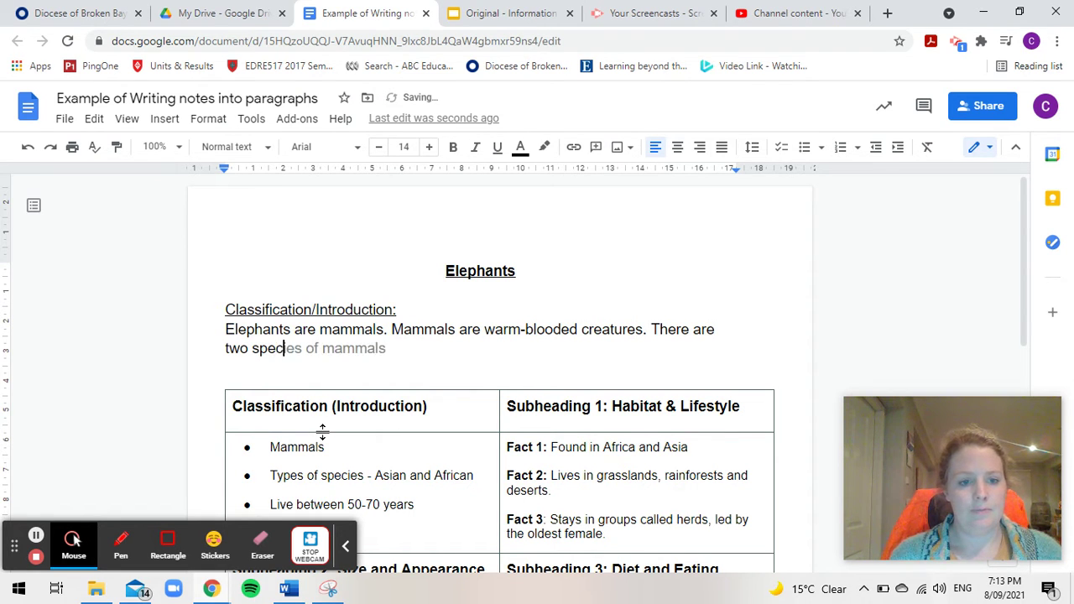
{"action": "type", "text": "ies "}
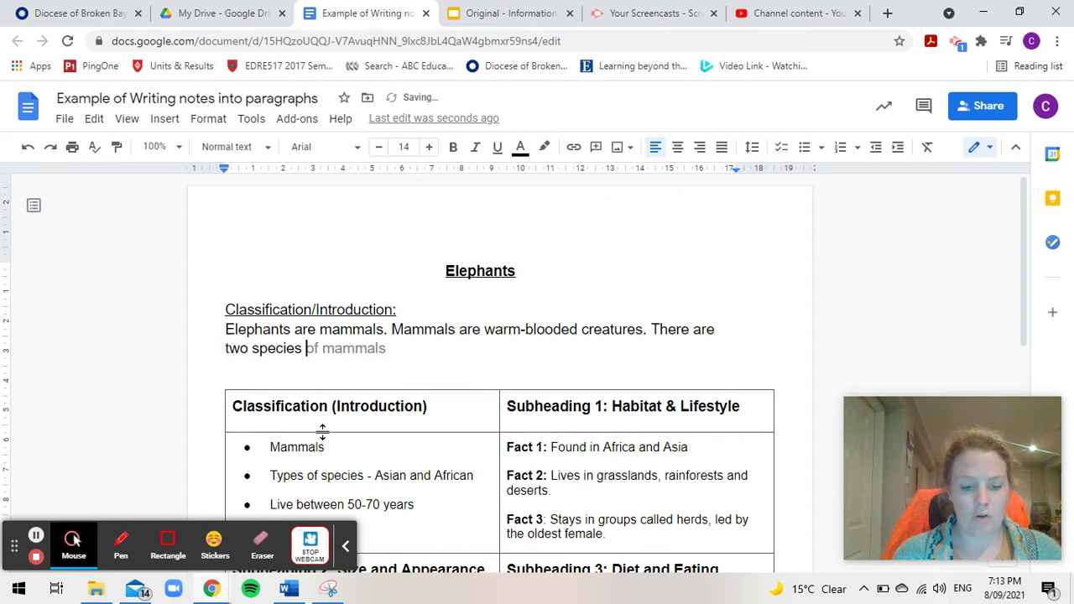
{"action": "type", "text": "of eleph"}
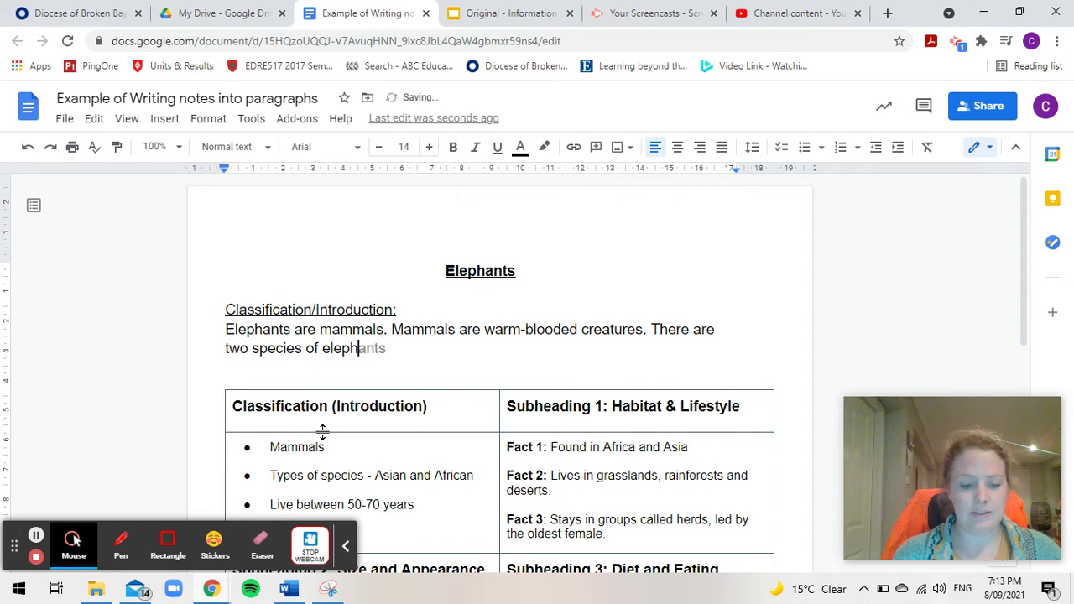
{"action": "type", "text": "ants"}
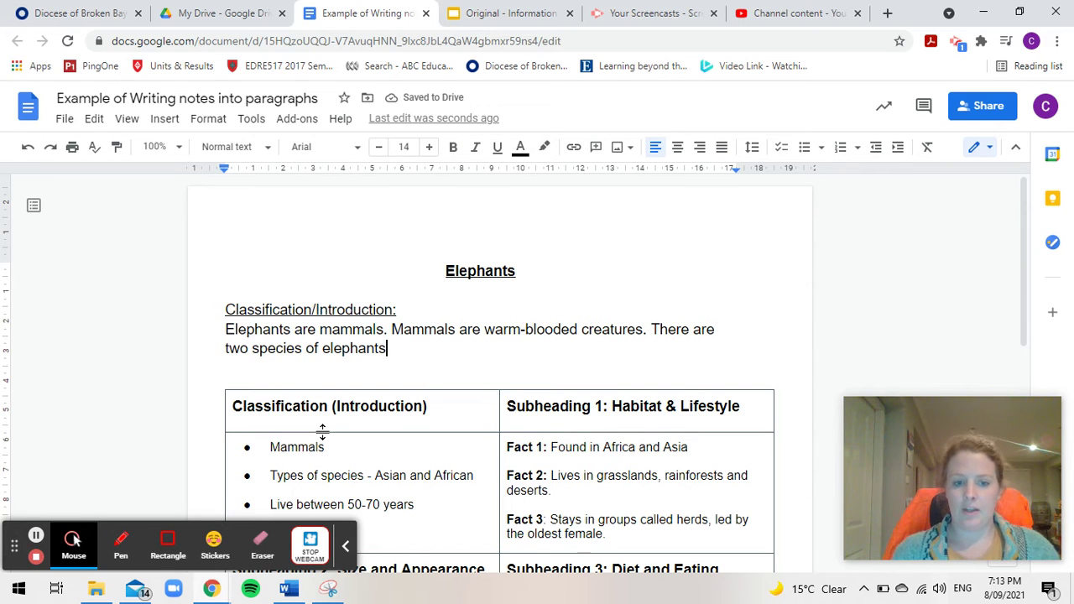
{"action": "type", "text": "."}
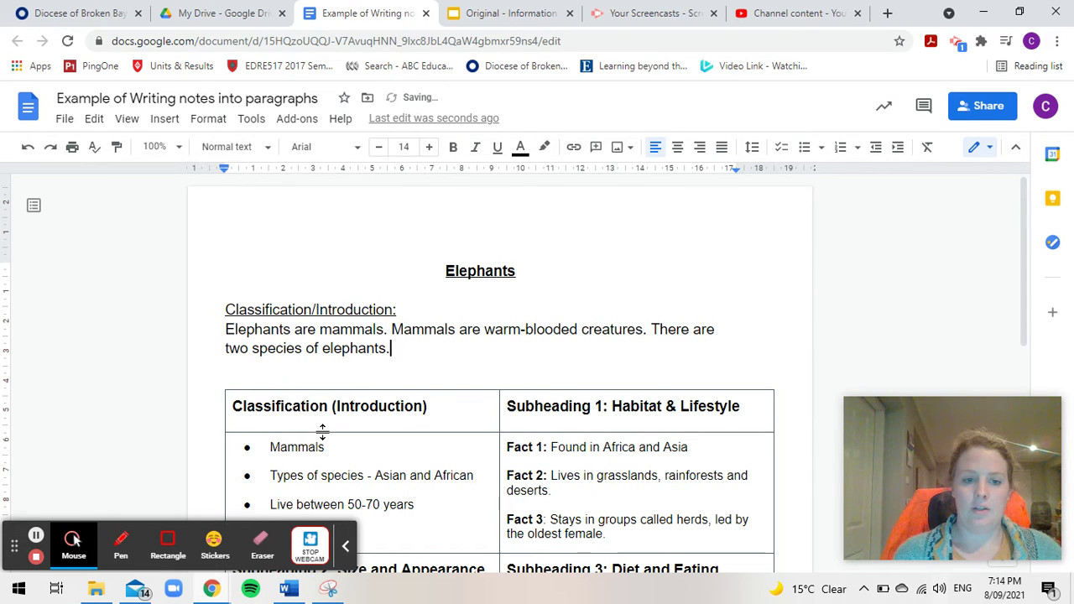
{"action": "key", "text": "BackSpace"}
{"action": "type", "text": ", "}
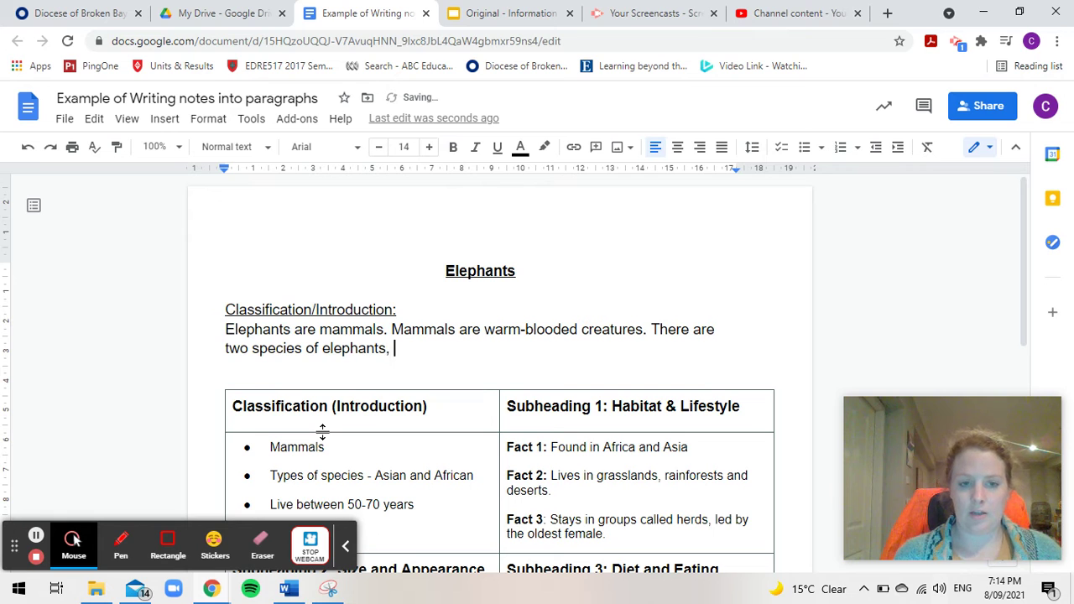
{"action": "type", "text": "o"}
{"action": "key", "text": "BackSpace"}
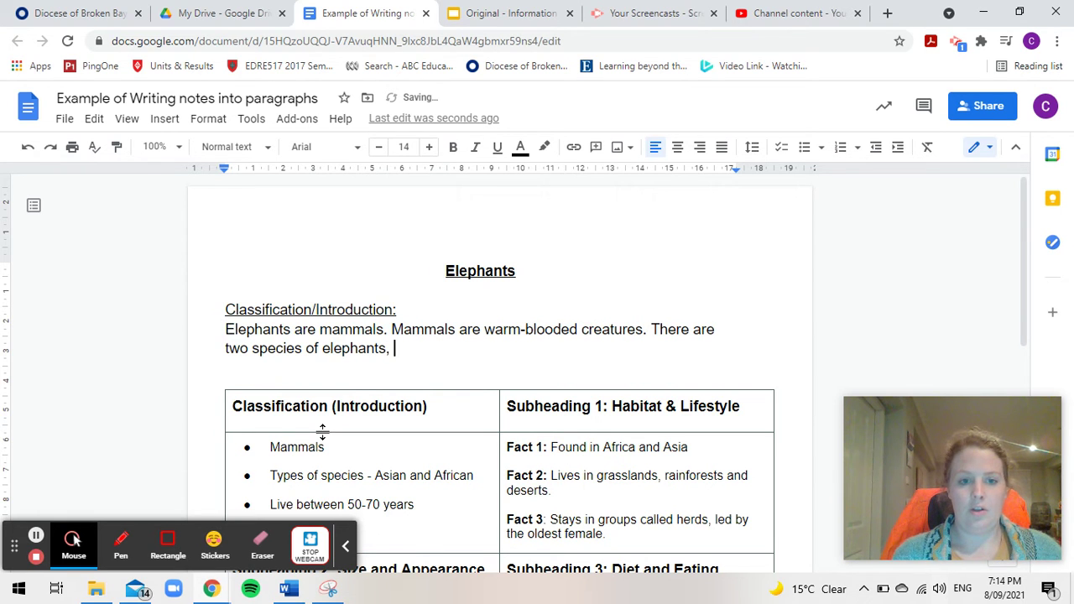
{"action": "type", "text": "the asian an"}
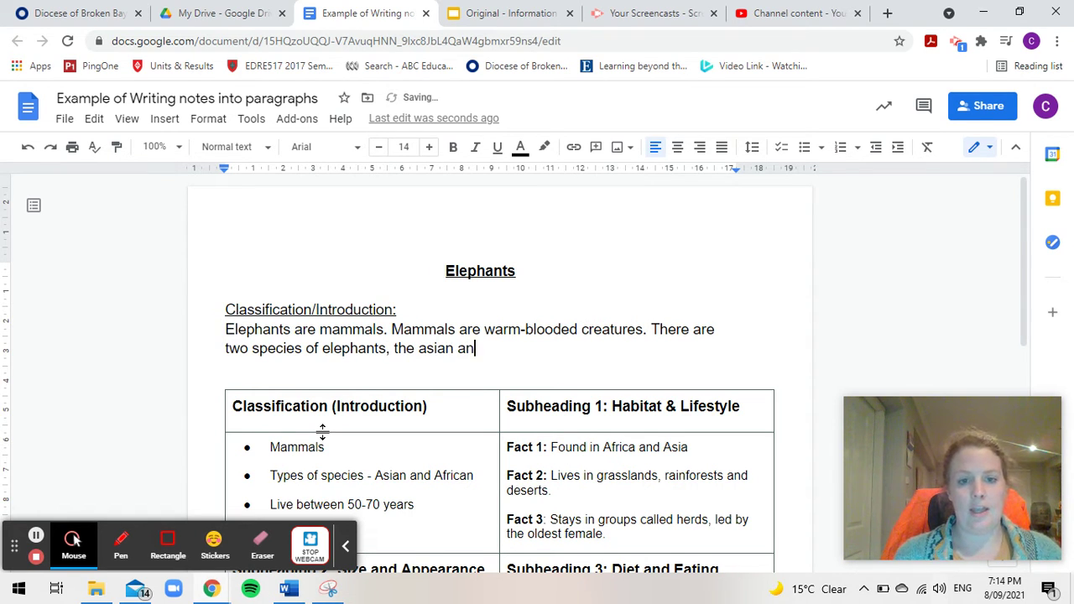
{"action": "type", "text": "d the afr"}
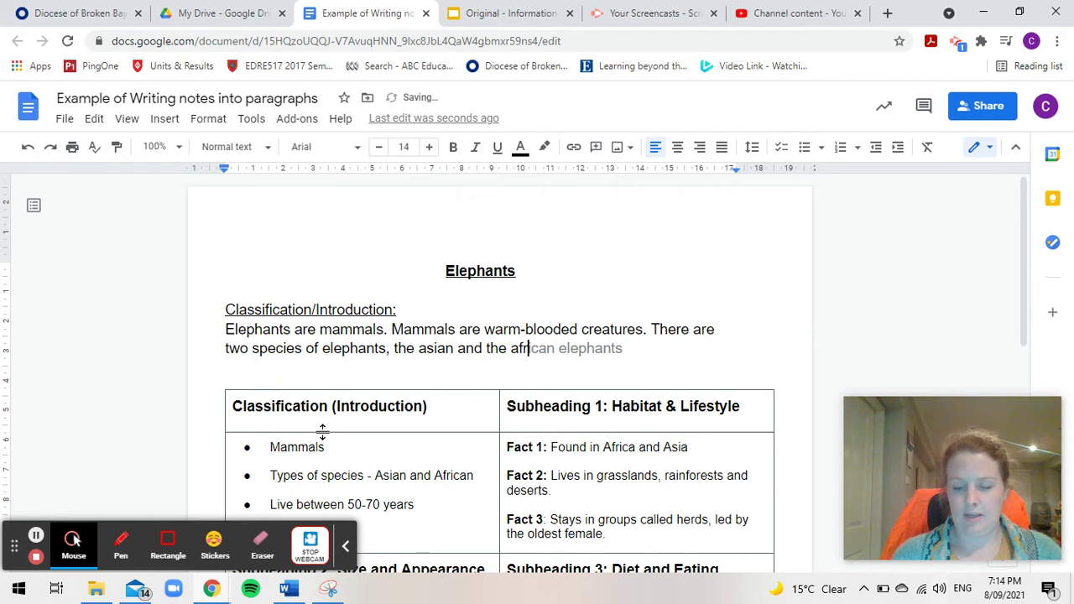
{"action": "key", "text": "Tab"}
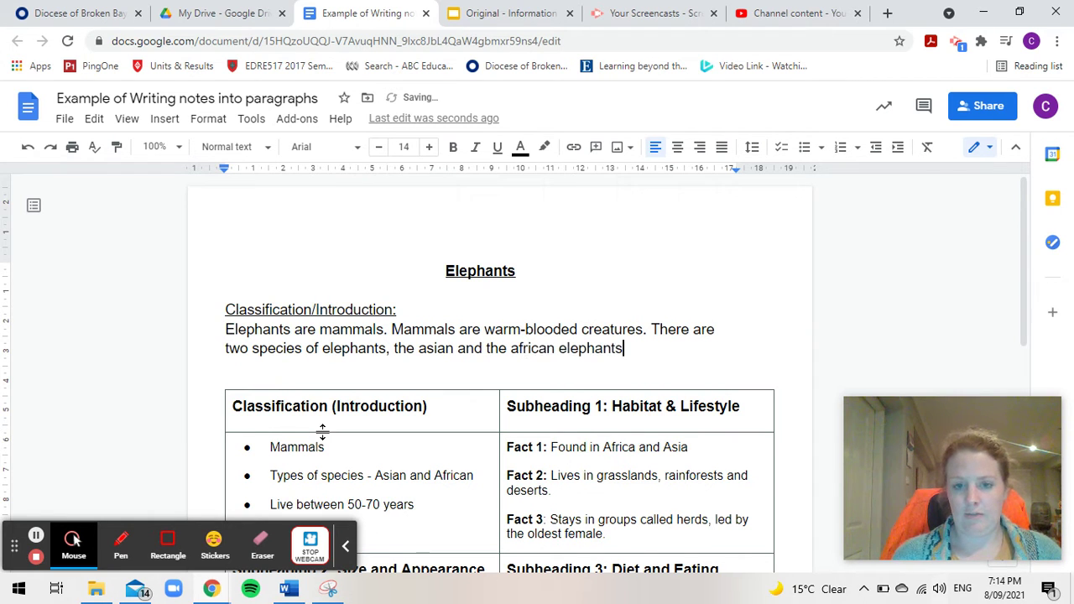
{"action": "key", "text": "BackSpace"}
{"action": "type", "text": "."}
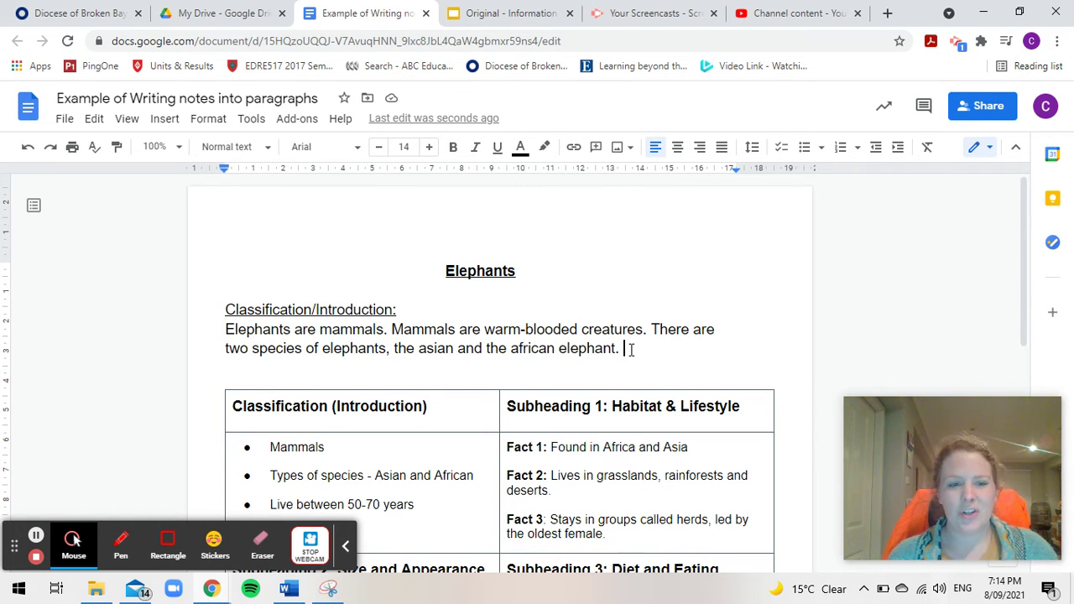
{"action": "left_click", "coordinate": [225, 332]}
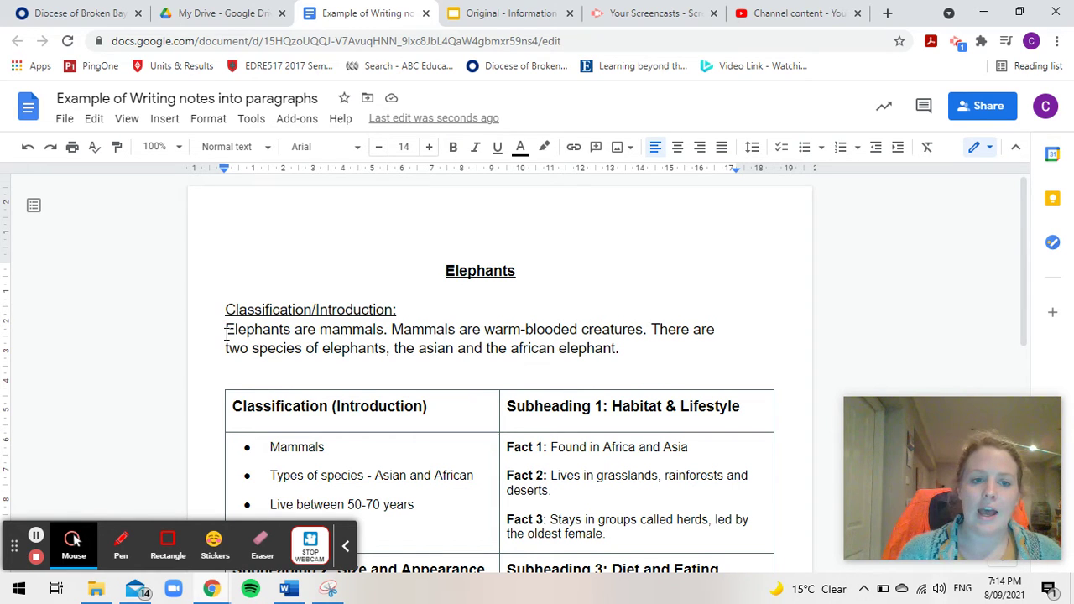
{"action": "left_click", "coordinate": [649, 351]}
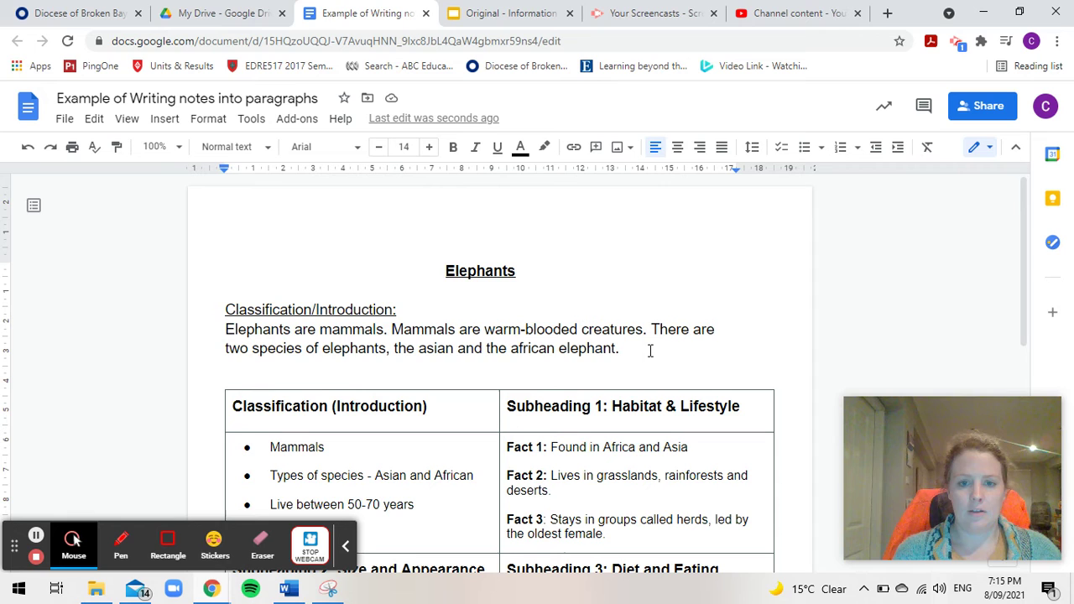
Append 'Elephants live between 50-70 years. There are many fascinating things know about the elephant.'.
{"action": "type", "text": "Elep"}
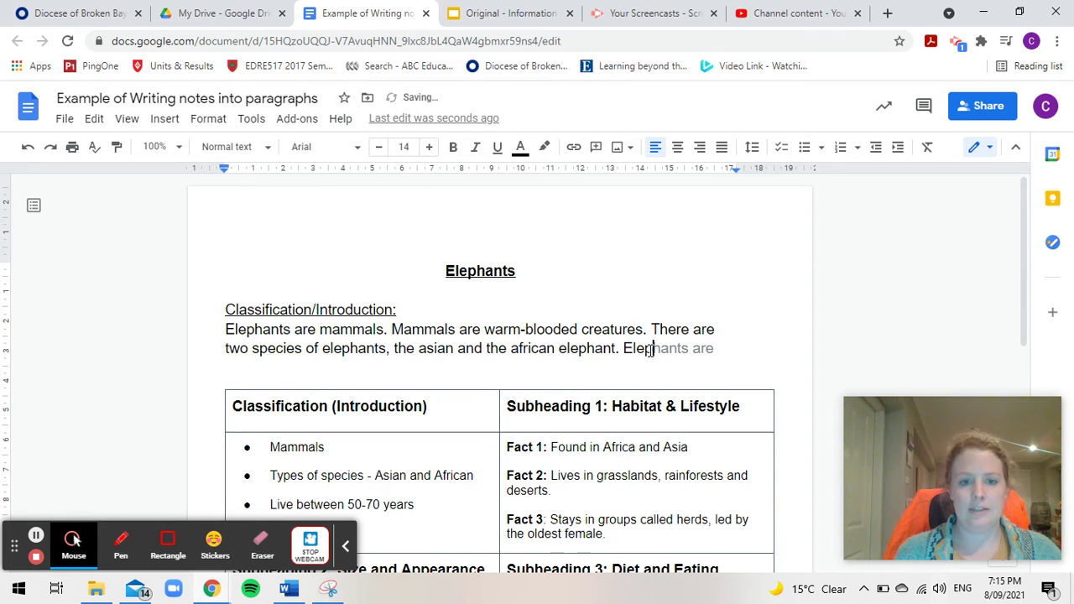
{"action": "type", "text": "hants "}
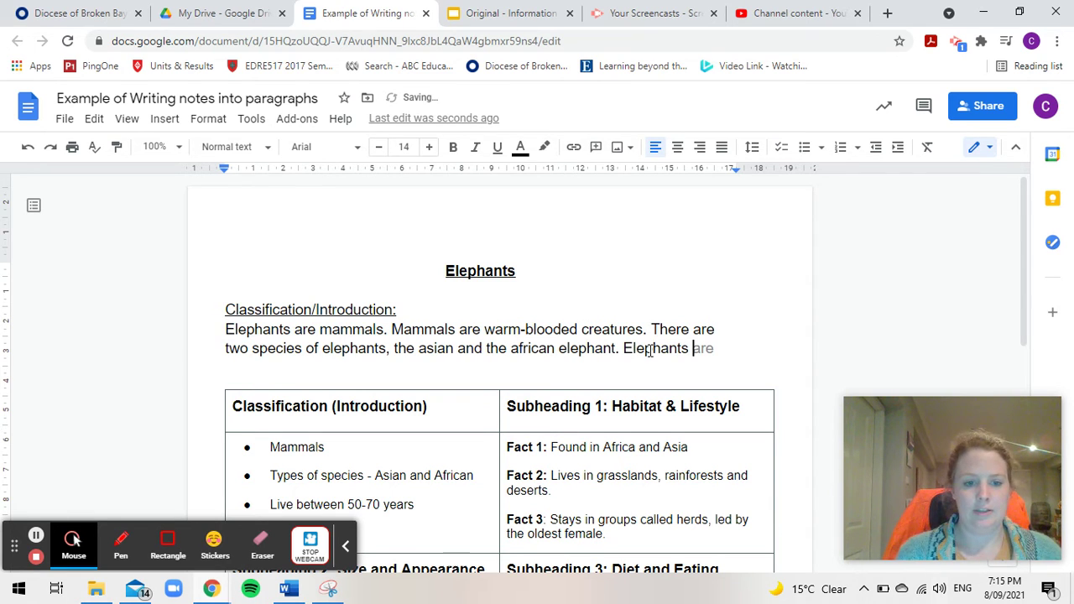
{"action": "type", "text": "live b"}
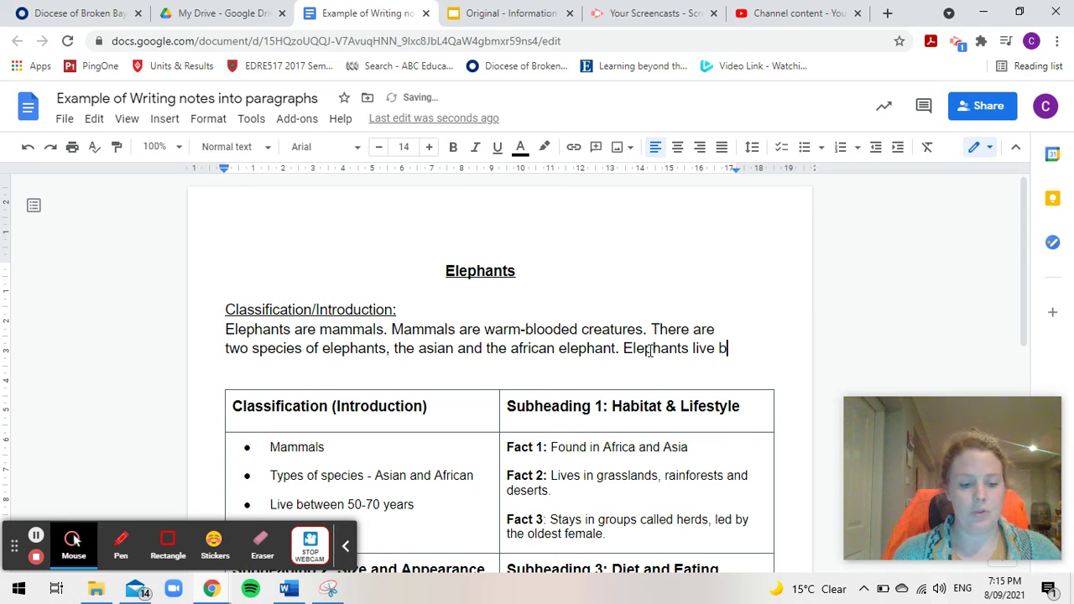
{"action": "type", "text": "etween "}
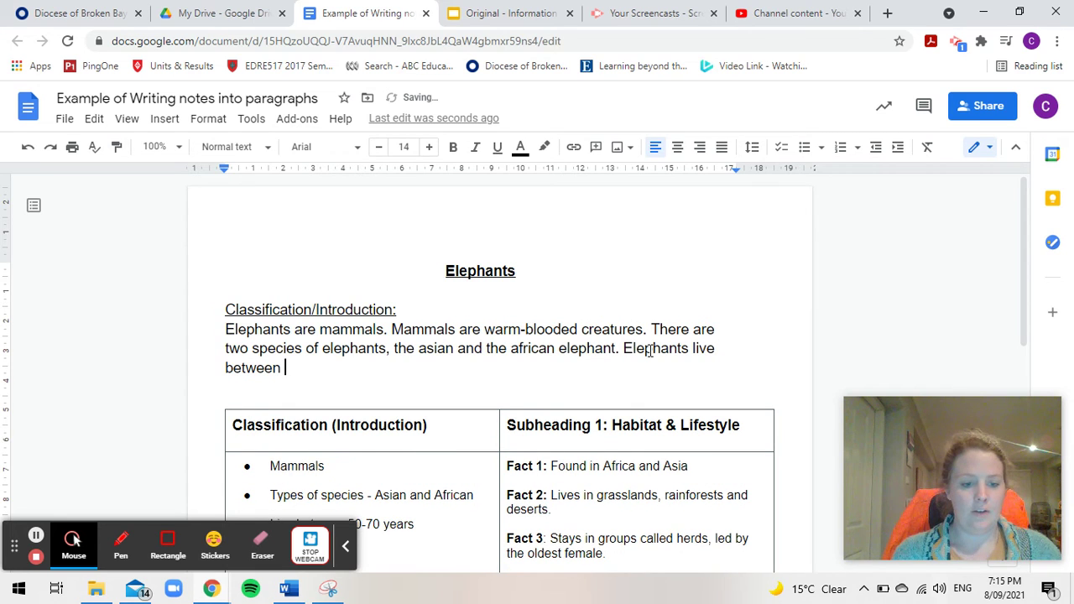
{"action": "type", "text": "50-"}
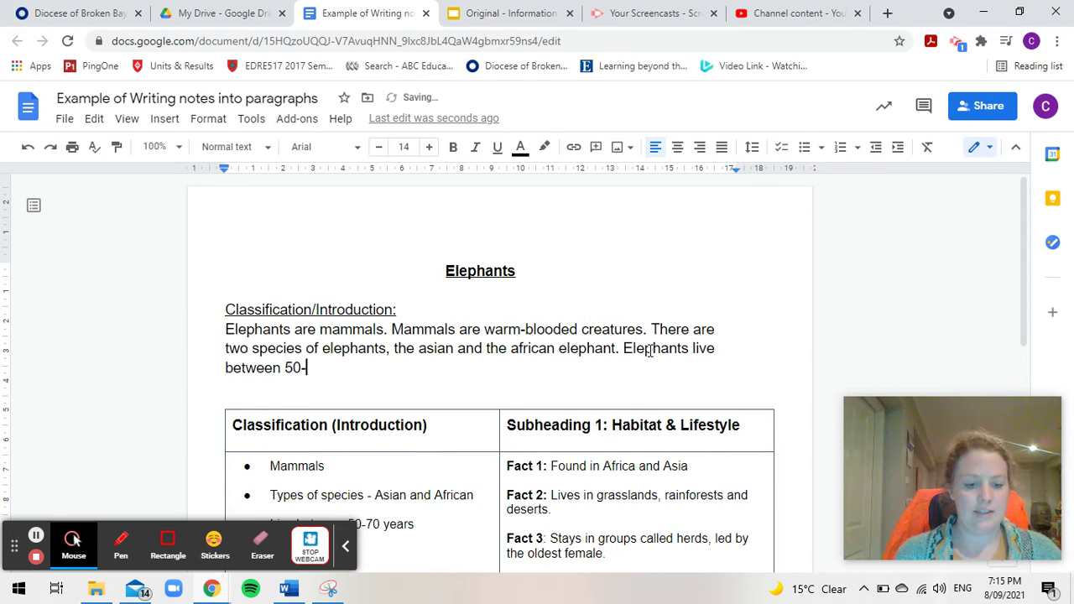
{"action": "type", "text": "70 years"}
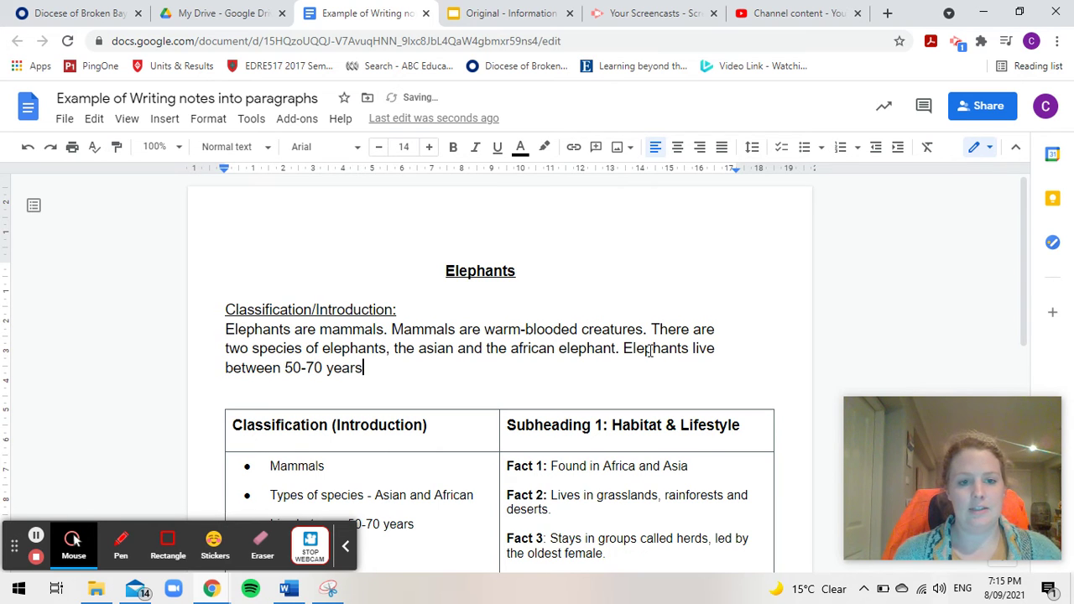
{"action": "type", "text": "."}
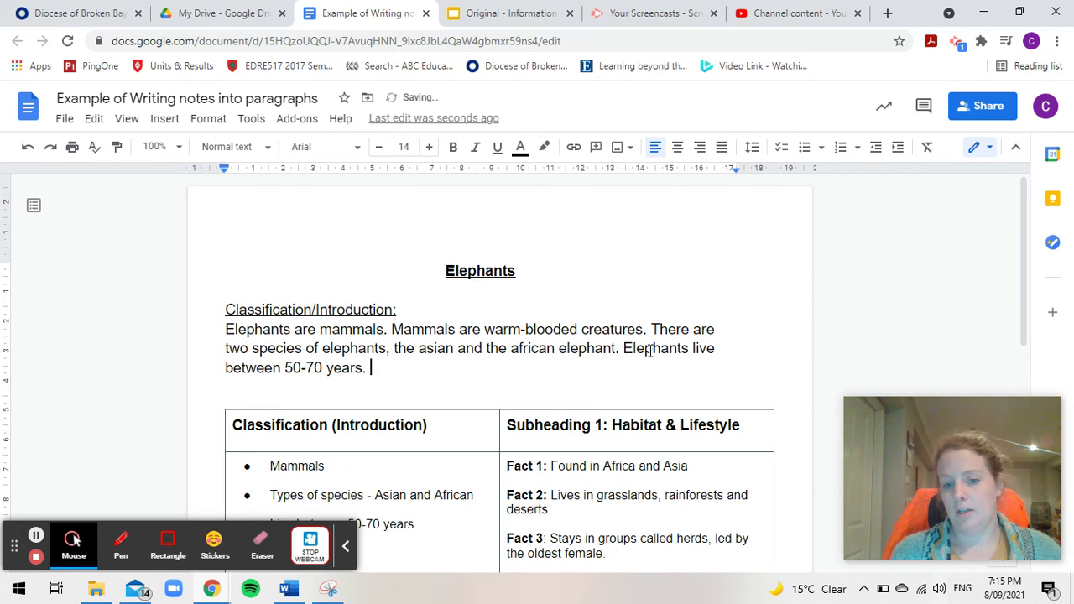
{"action": "type", "text": "There"}
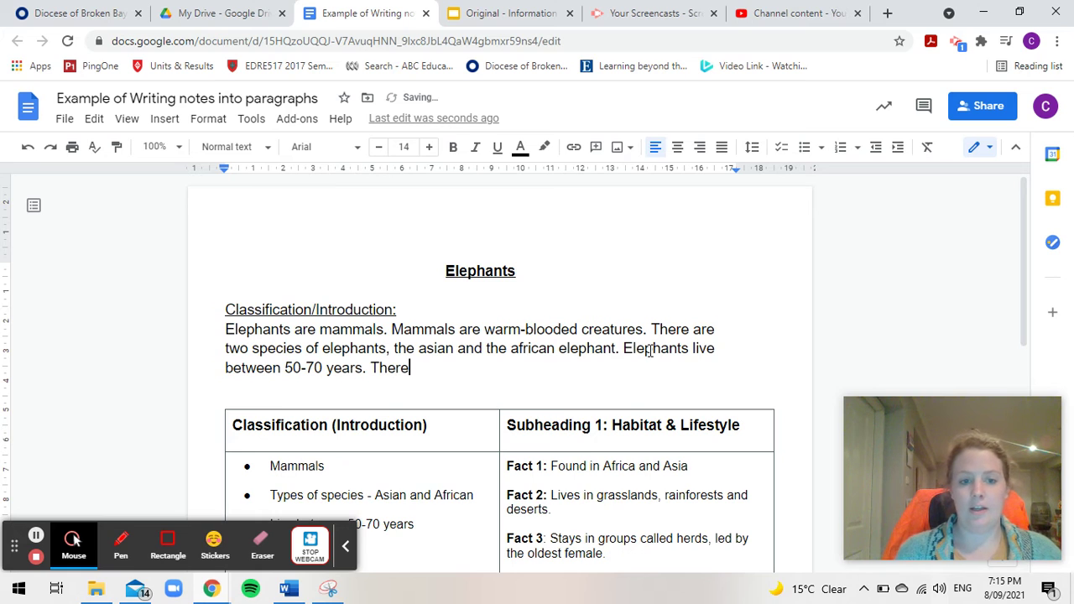
{"action": "key", "text": "BackSpace"}
{"action": "key", "text": "BackSpace"}
{"action": "key", "text": "BackSpace"}
{"action": "key", "text": "BackSpace"}
{"action": "key", "text": "BackSpace"}
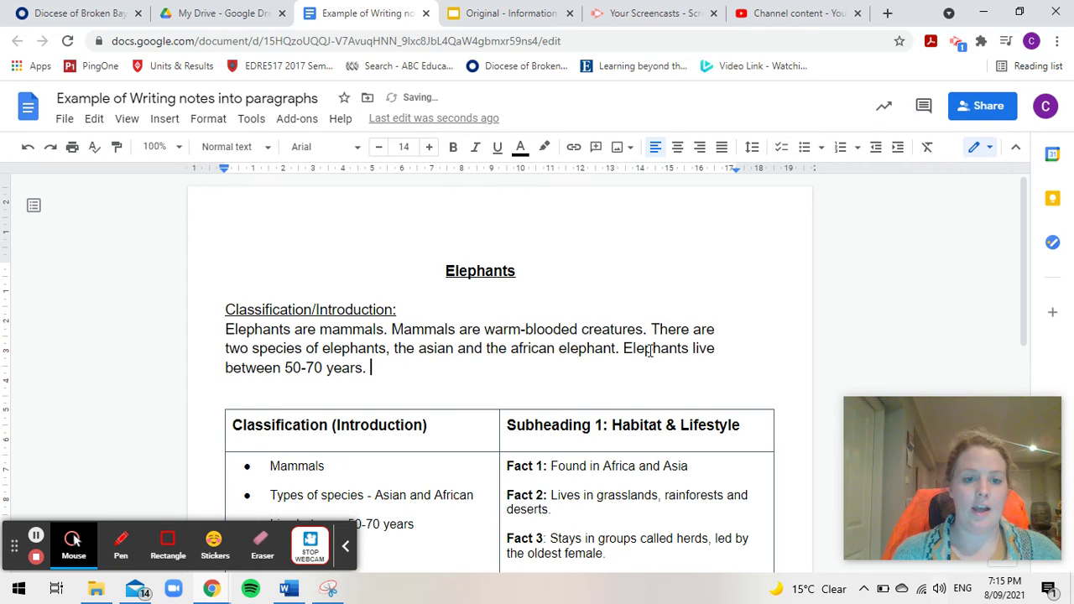
{"action": "type", "text": "T"}
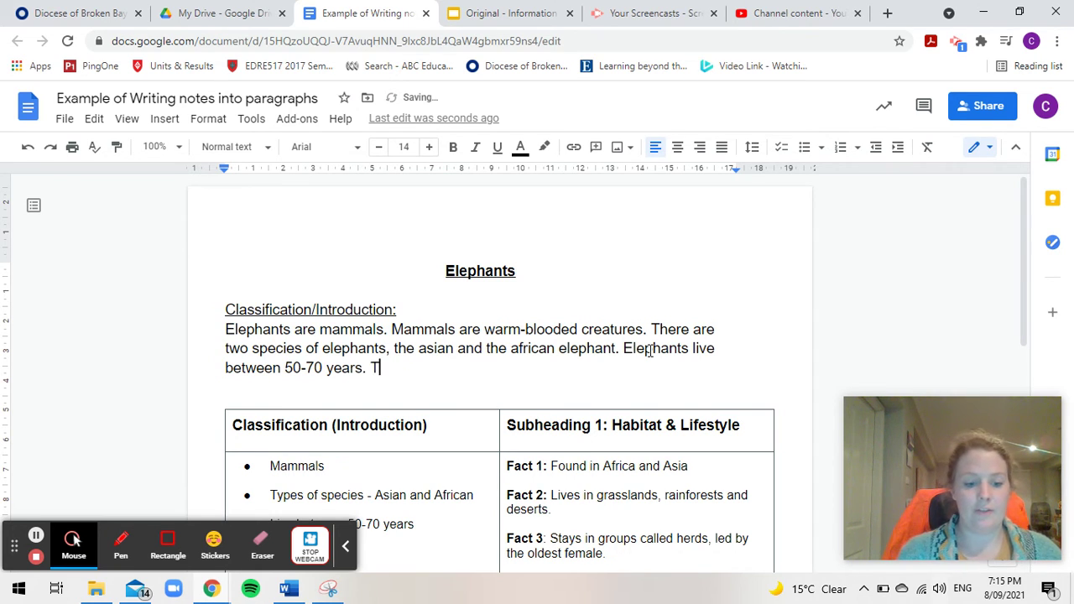
{"action": "type", "text": "here are man"}
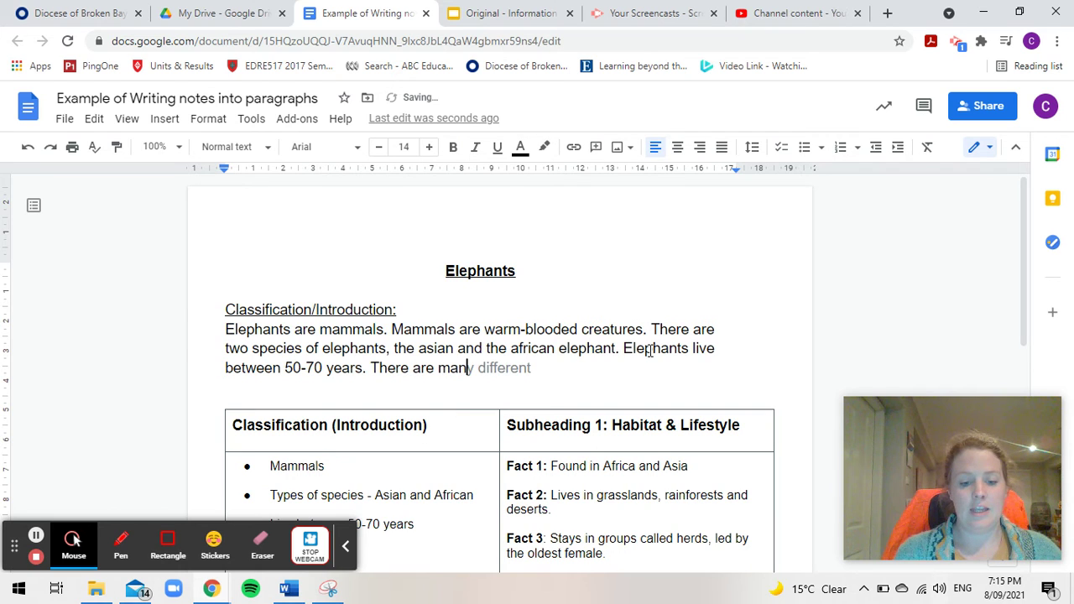
{"action": "type", "text": "y fascinating "}
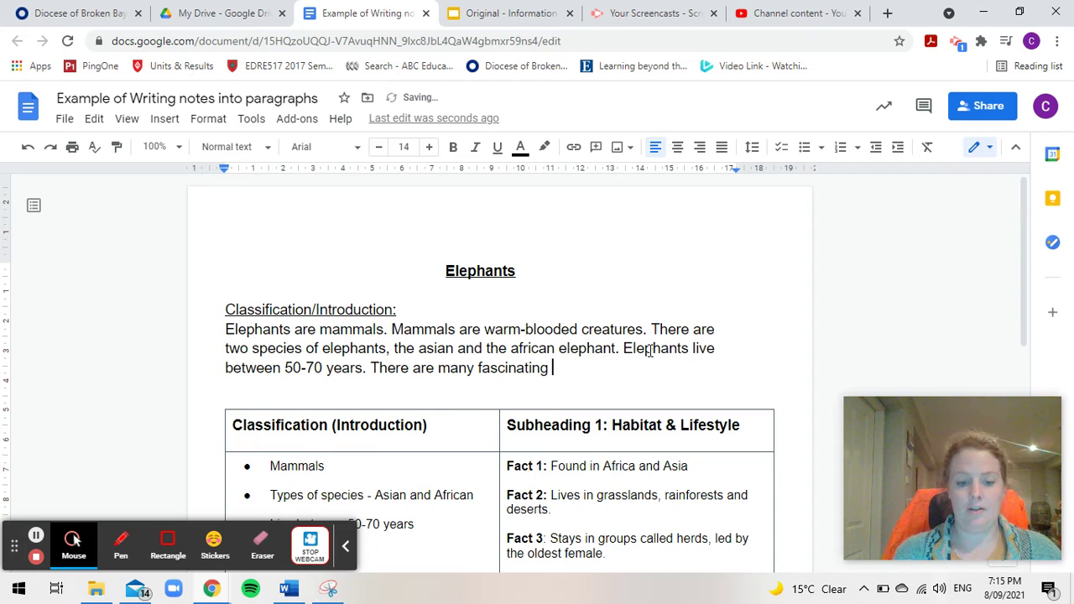
{"action": "type", "text": "things "}
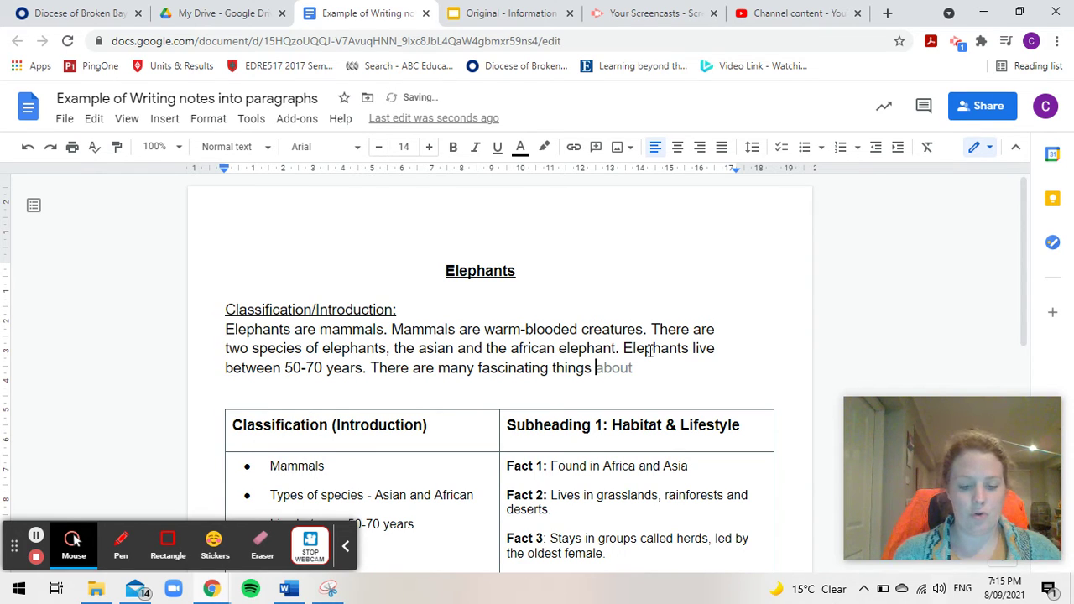
{"action": "type", "text": "know about "}
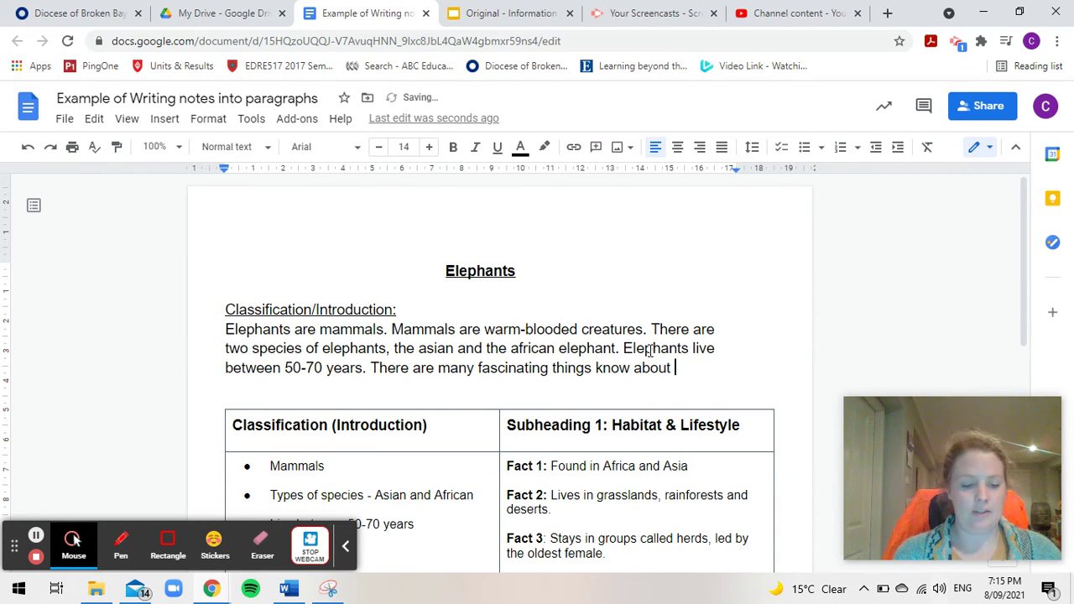
{"action": "type", "text": "the elep"}
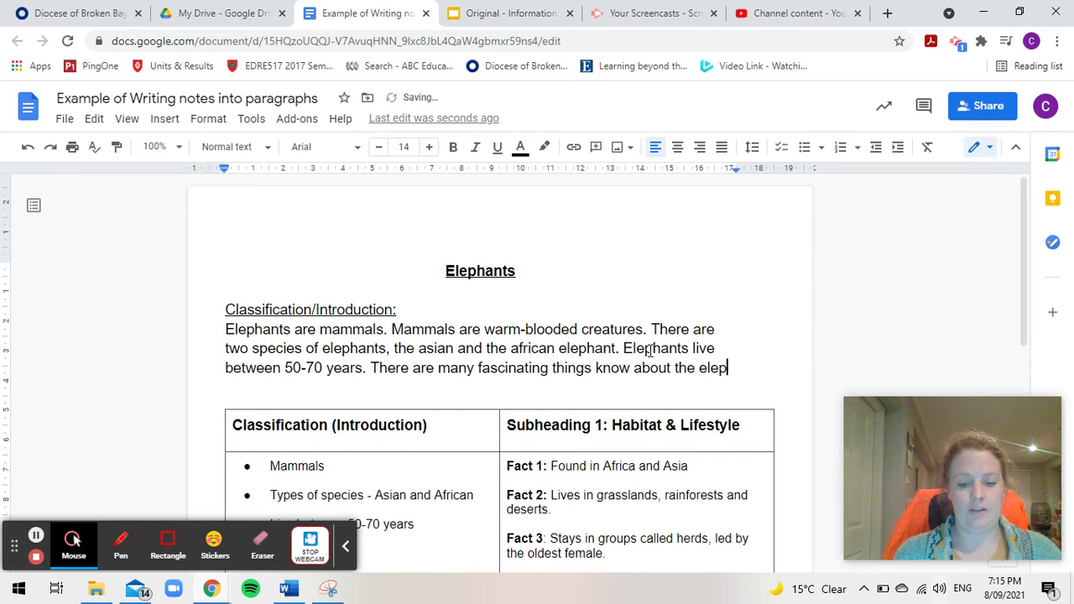
{"action": "type", "text": "hant."}
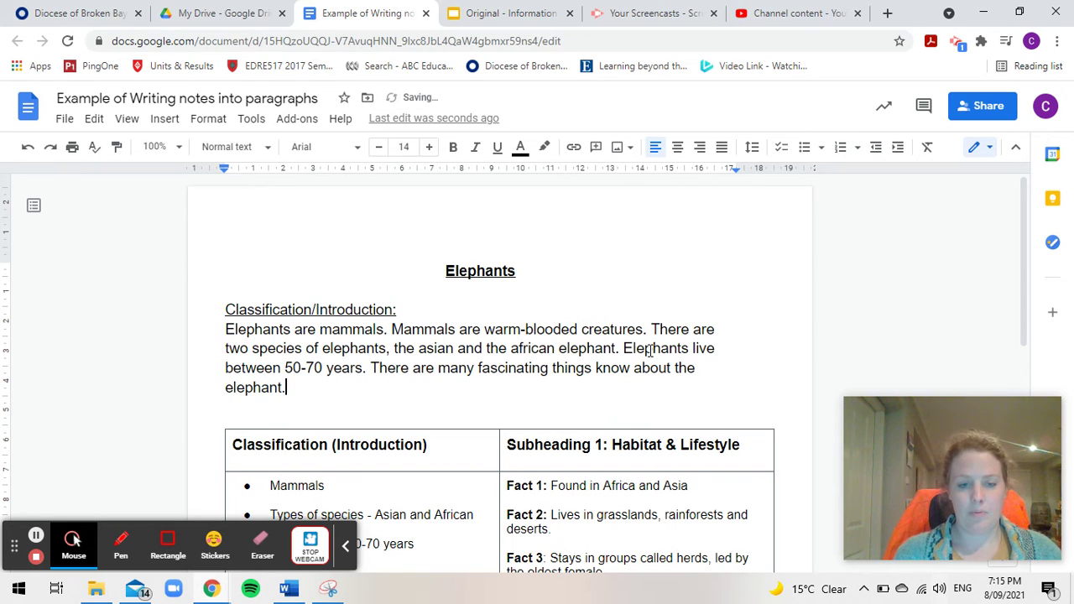
Insert an underlined 'Habitat and Lifestyle:' subheading below the introduction, followed by an empty line.
{"action": "key", "text": "Return"}
{"action": "key", "text": "Return"}
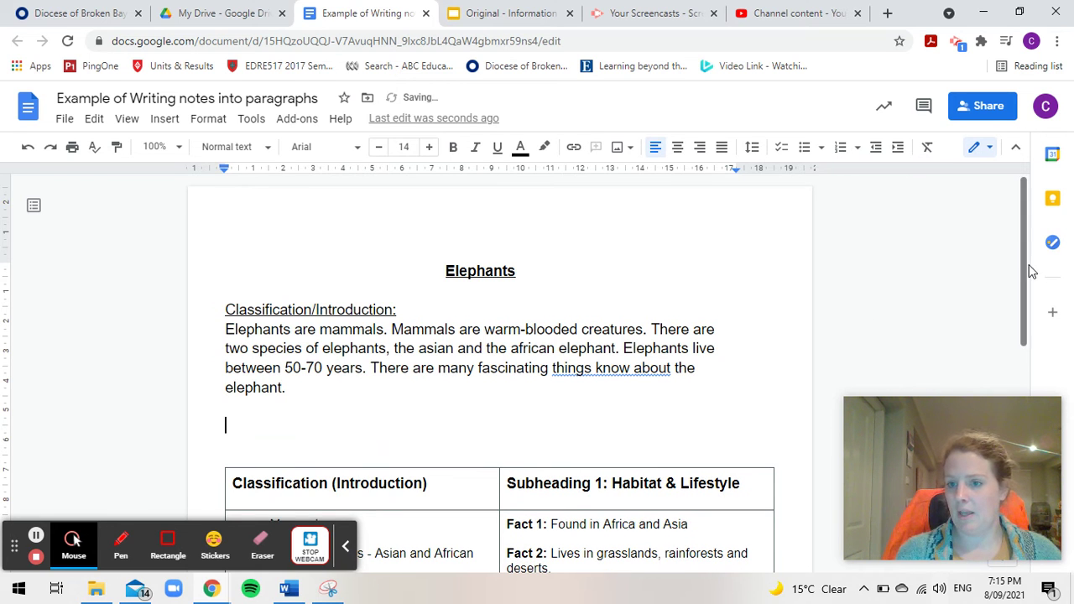
{"action": "left_click_drag", "start_coordinate": [1025, 260], "coordinate": [1031, 305]}
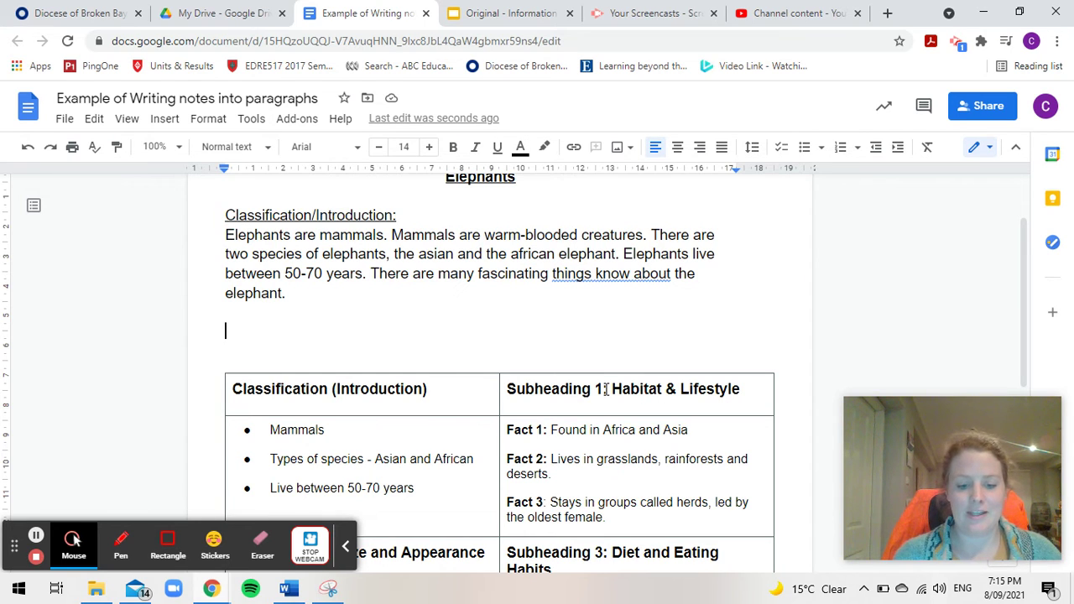
{"action": "key", "text": "ctrl+u"}
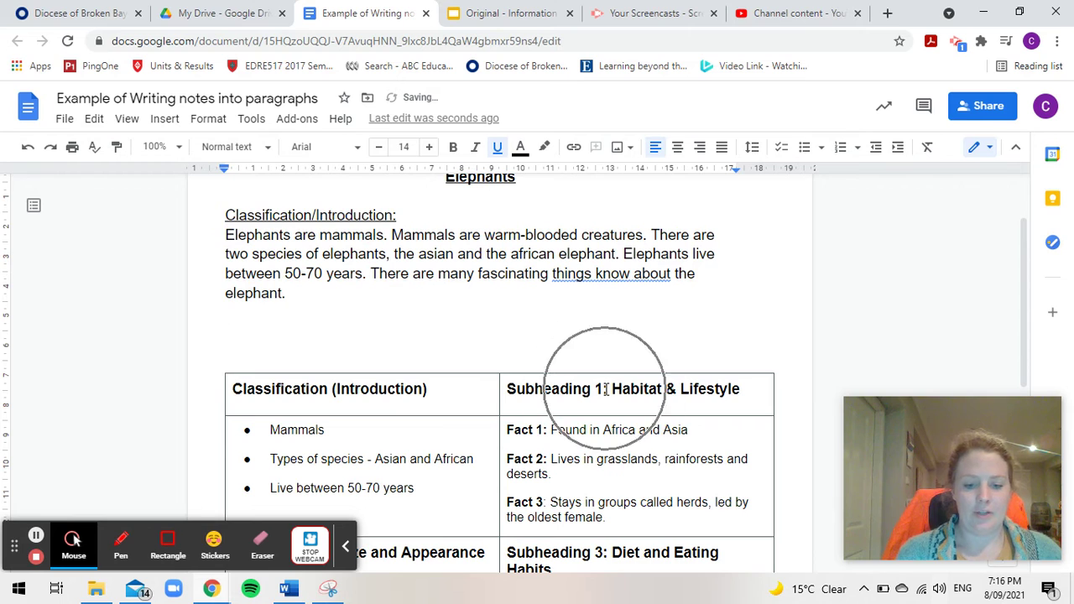
{"action": "type", "text": "Habitat and"}
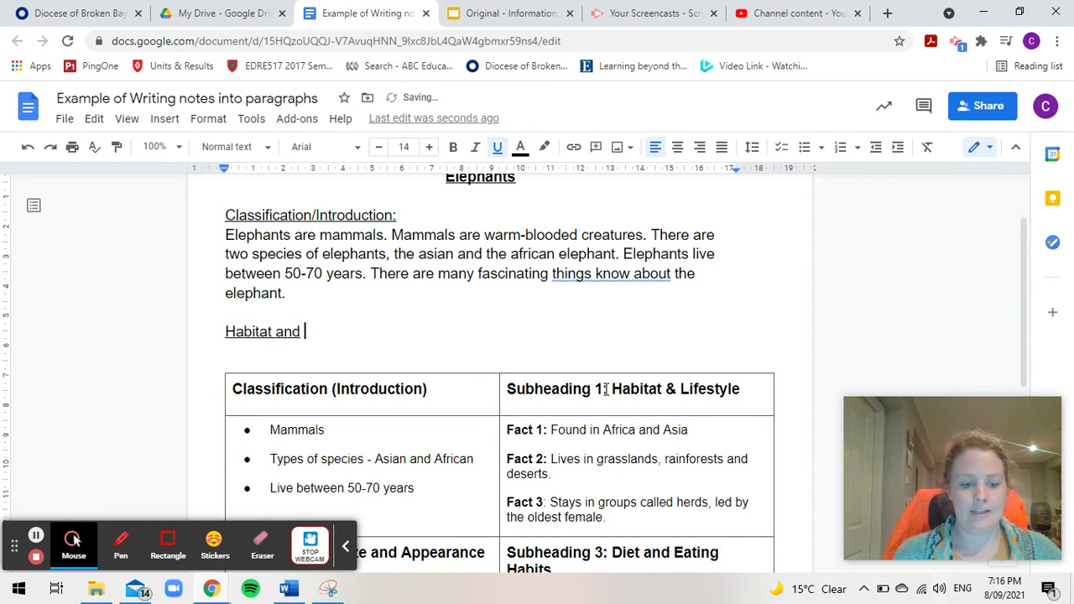
{"action": "type", "text": " Lifest"}
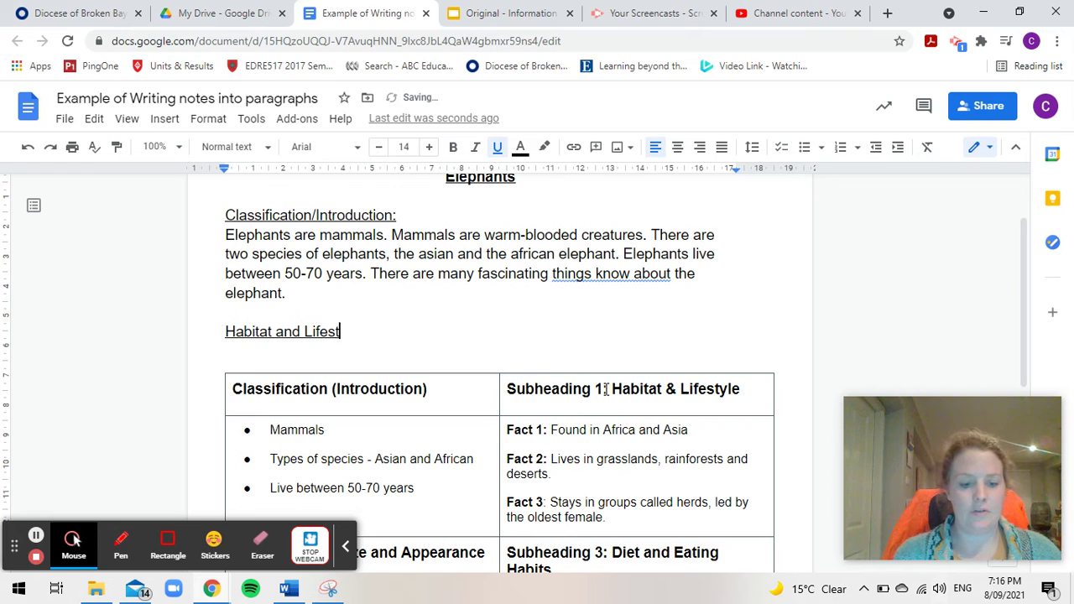
{"action": "type", "text": "yle:"}
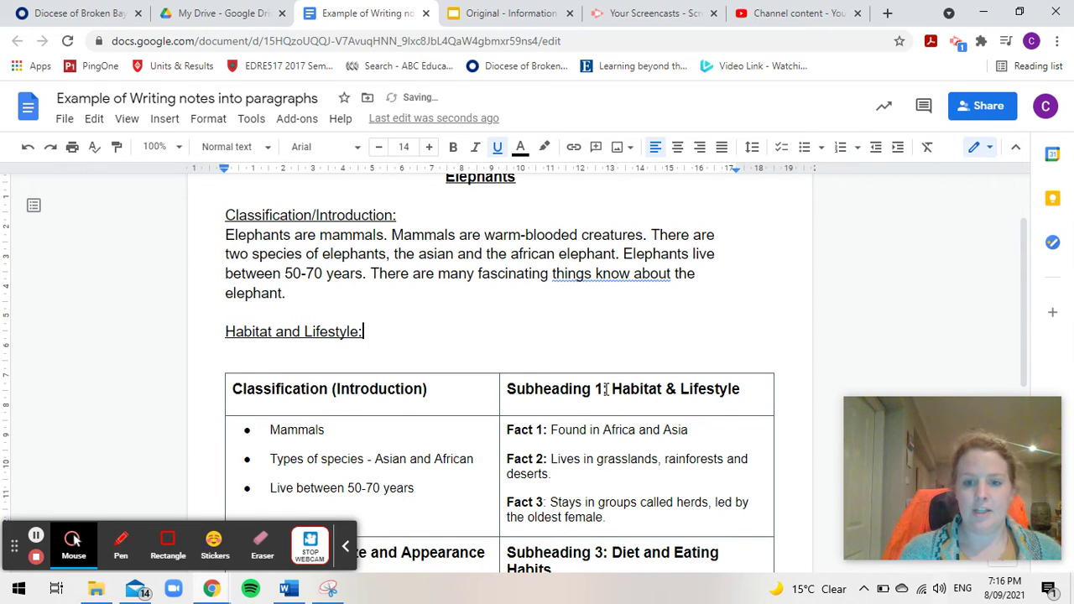
{"action": "key", "text": "Return"}
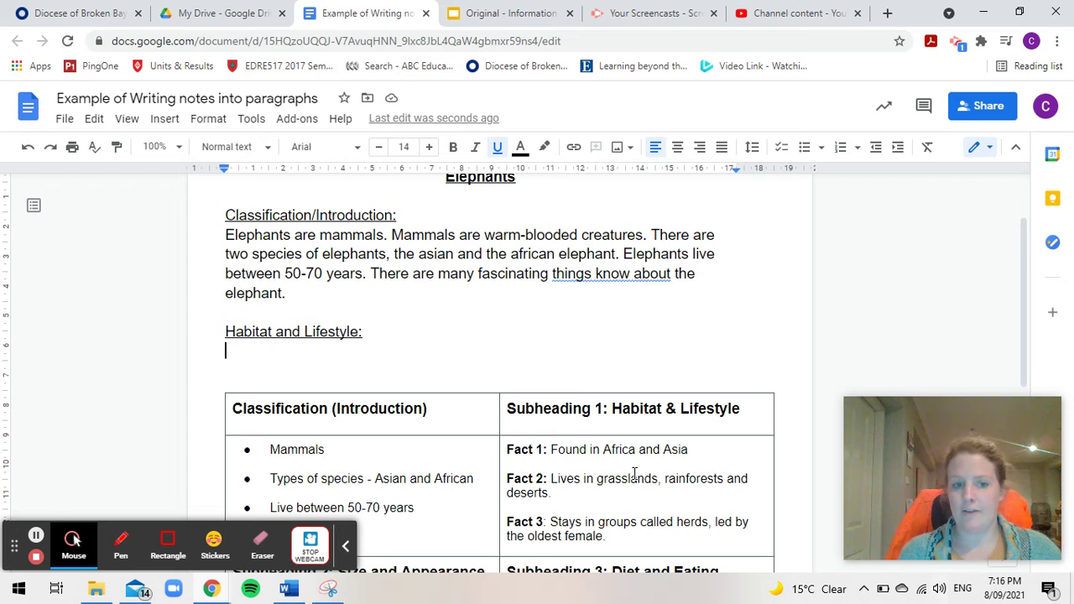
Type 'Elephants are normally found in Africa and Asia.' in plain, non-underlined text under the subheading.
{"action": "type", "text": "The"}
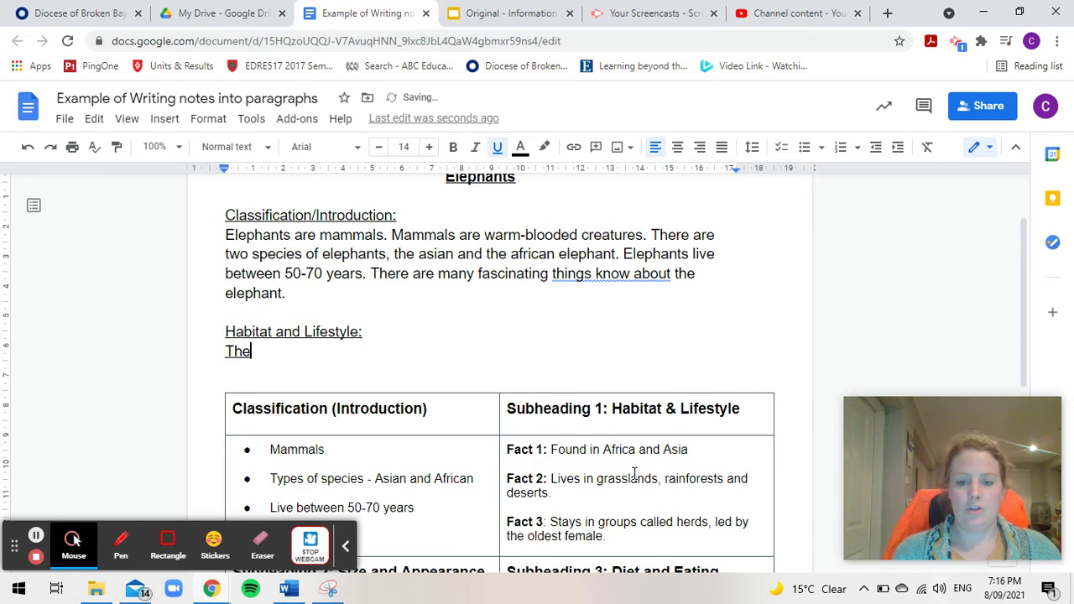
{"action": "key", "text": "BackSpace"}
{"action": "key", "text": "BackSpace"}
{"action": "key", "text": "BackSpace"}
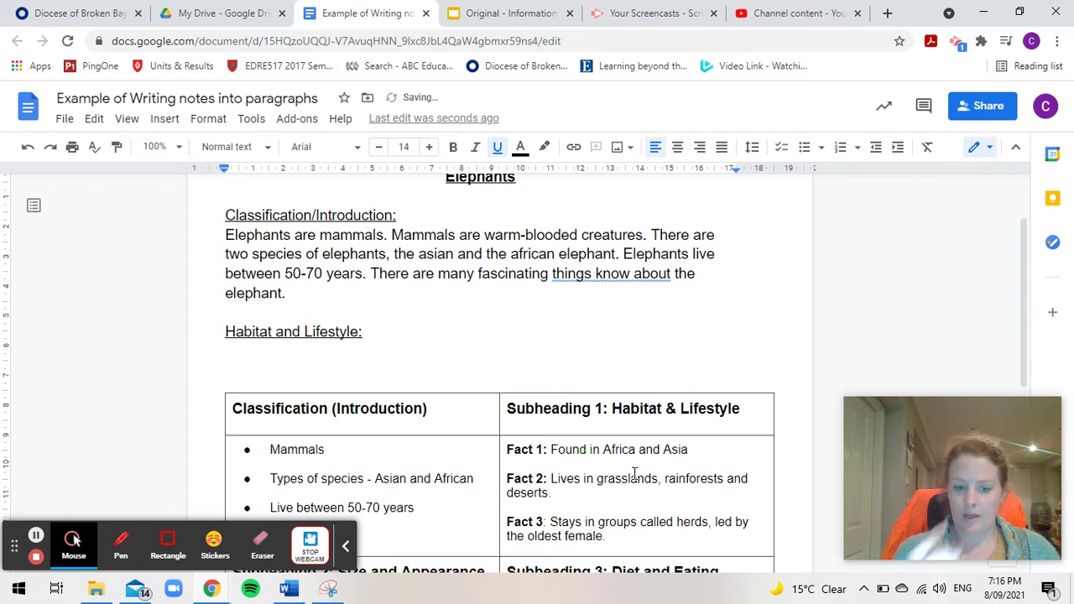
{"action": "key", "text": "ctrl+u"}
{"action": "type", "text": "Elephants a"}
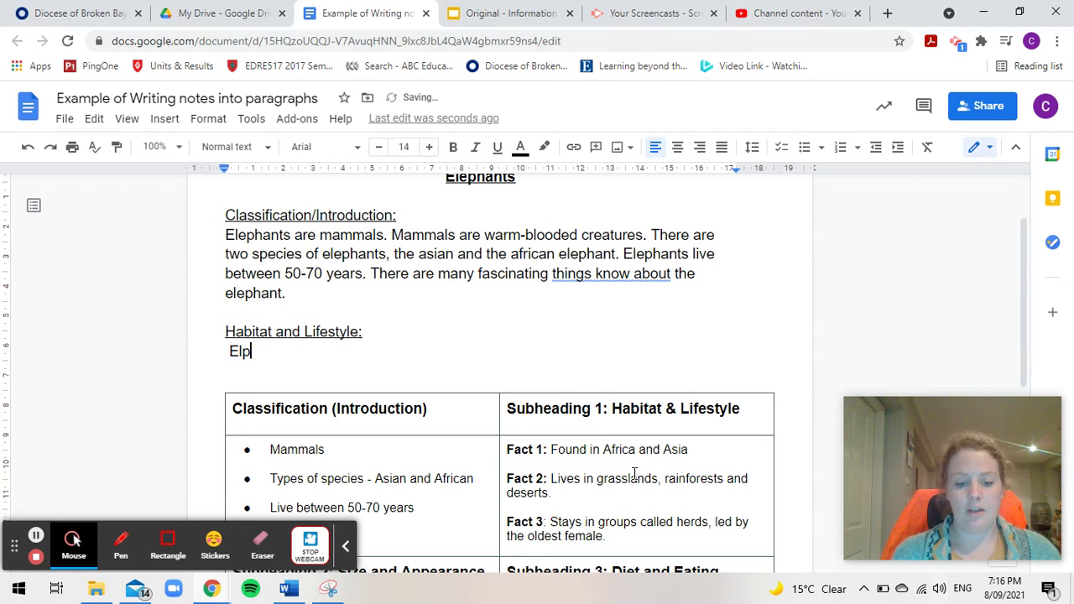
{"action": "type", "text": "r"}
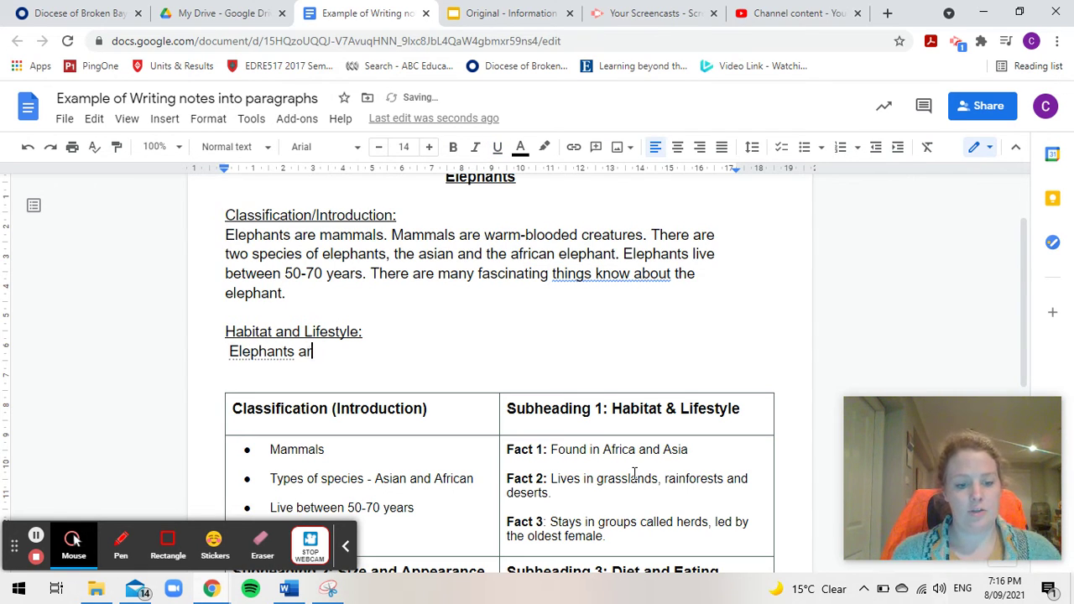
{"action": "type", "text": "e normally"}
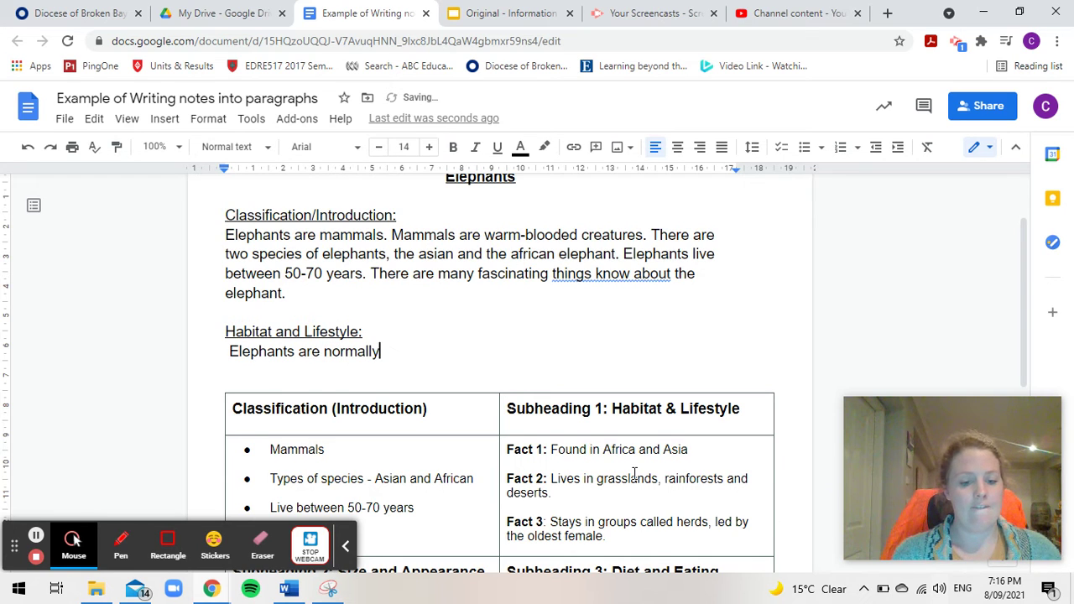
{"action": "type", "text": " found in"}
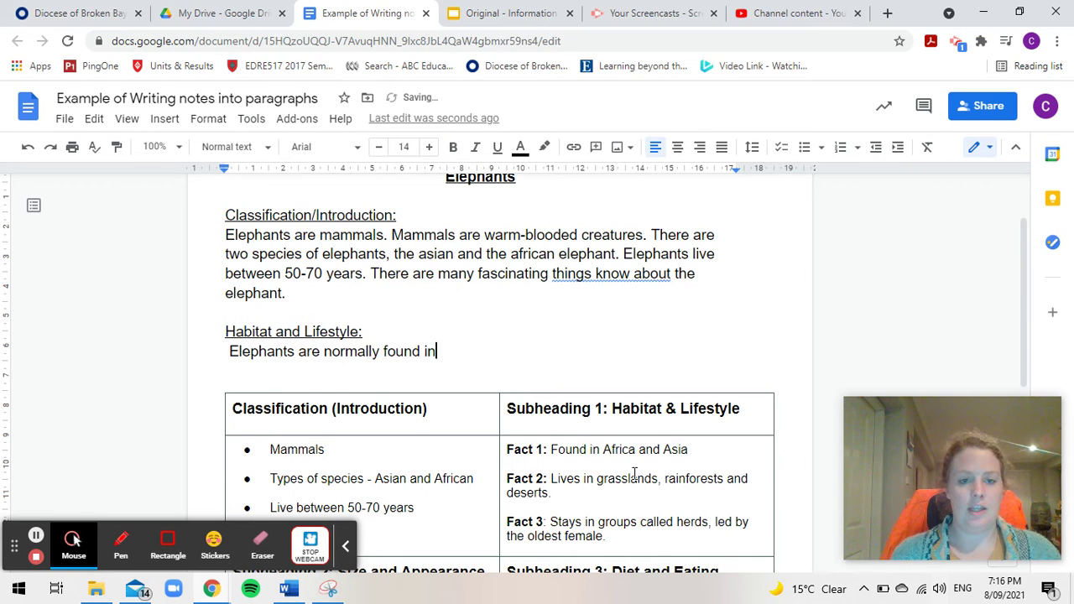
{"action": "type", "text": " Africa "}
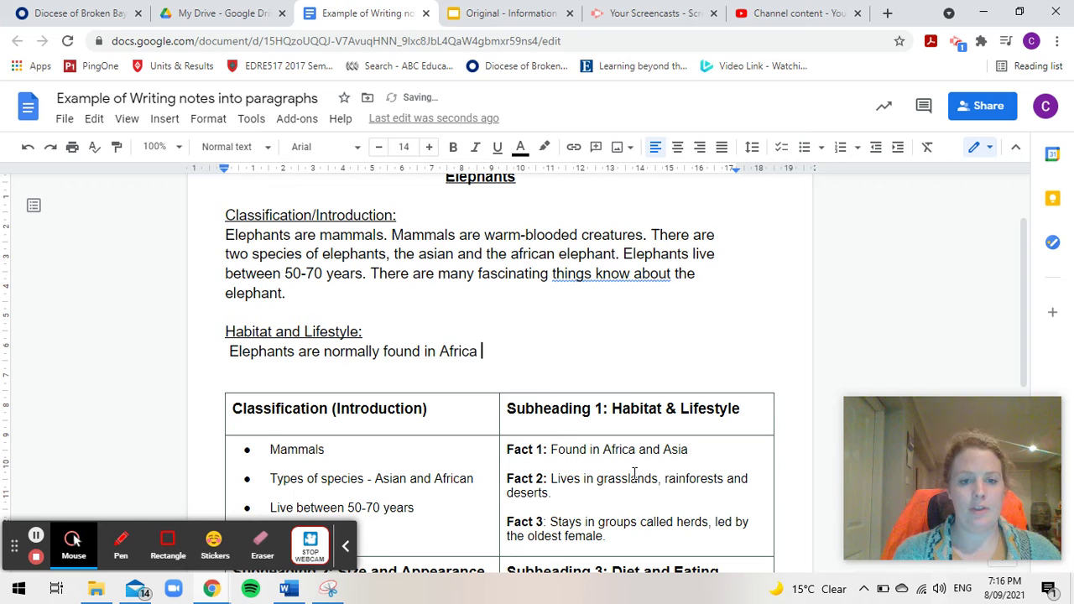
{"action": "type", "text": "and Asia"}
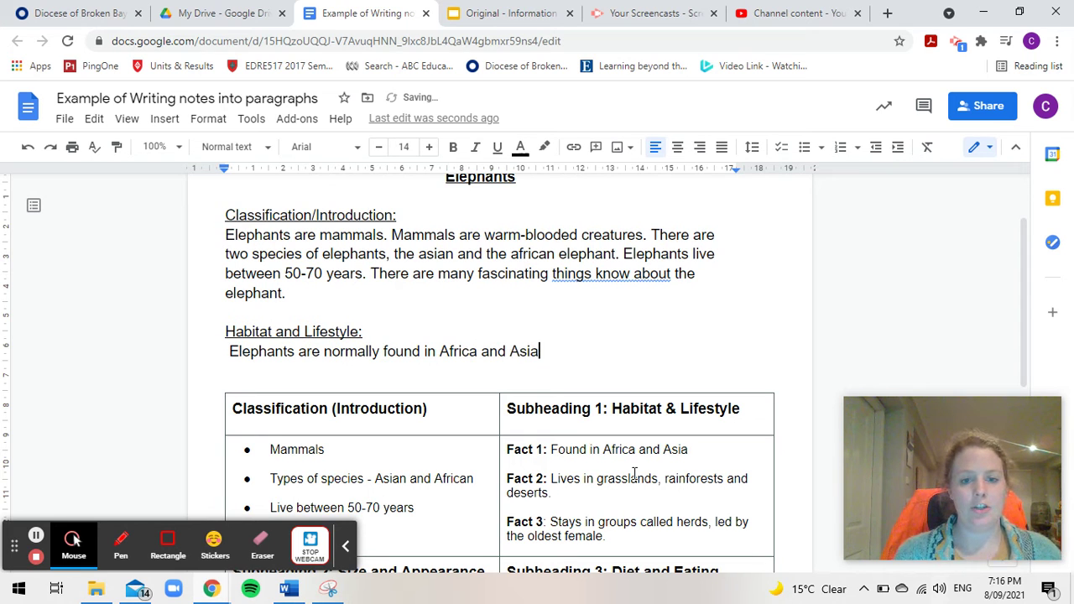
{"action": "type", "text": "."}
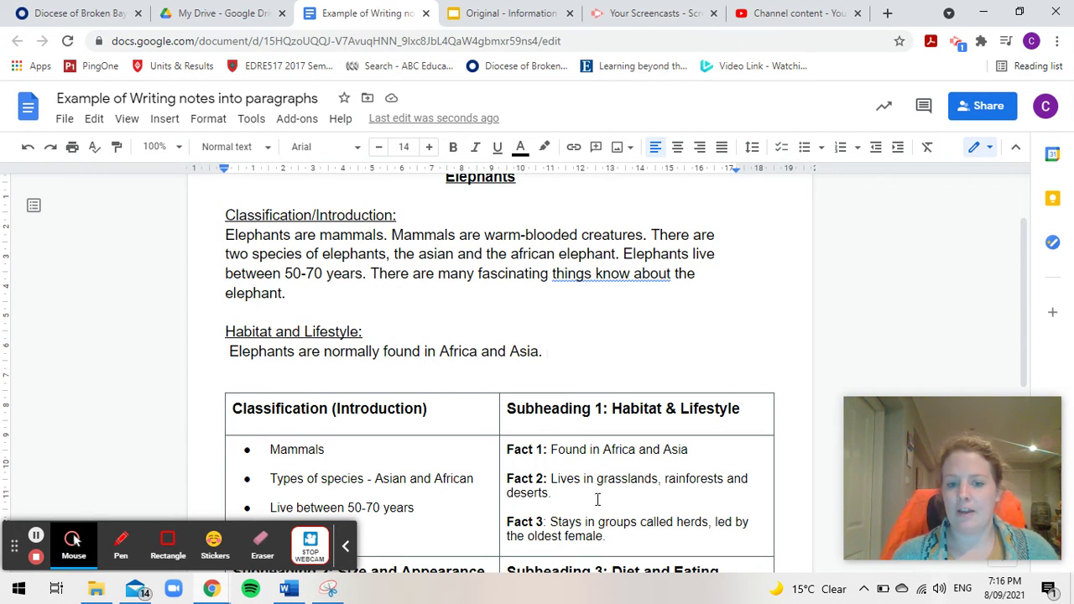
{"action": "left_click", "coordinate": [345, 546]}
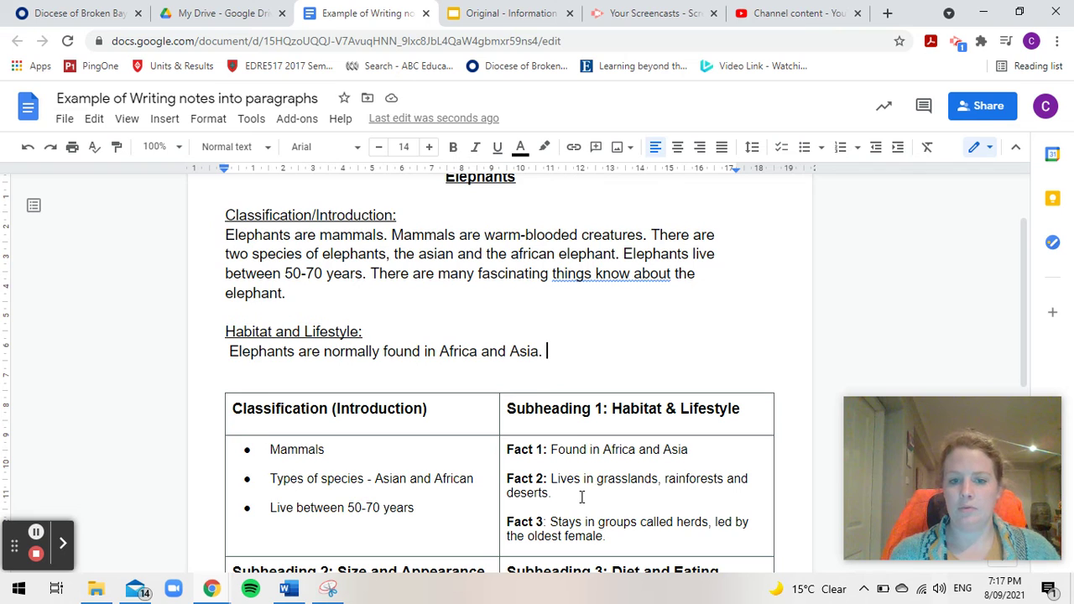
Add 'They live in a variety of places such as glasslands, rainforests and deserts.'.
{"action": "left_click", "coordinate": [558, 344]}
{"action": "type", "text": "The"}
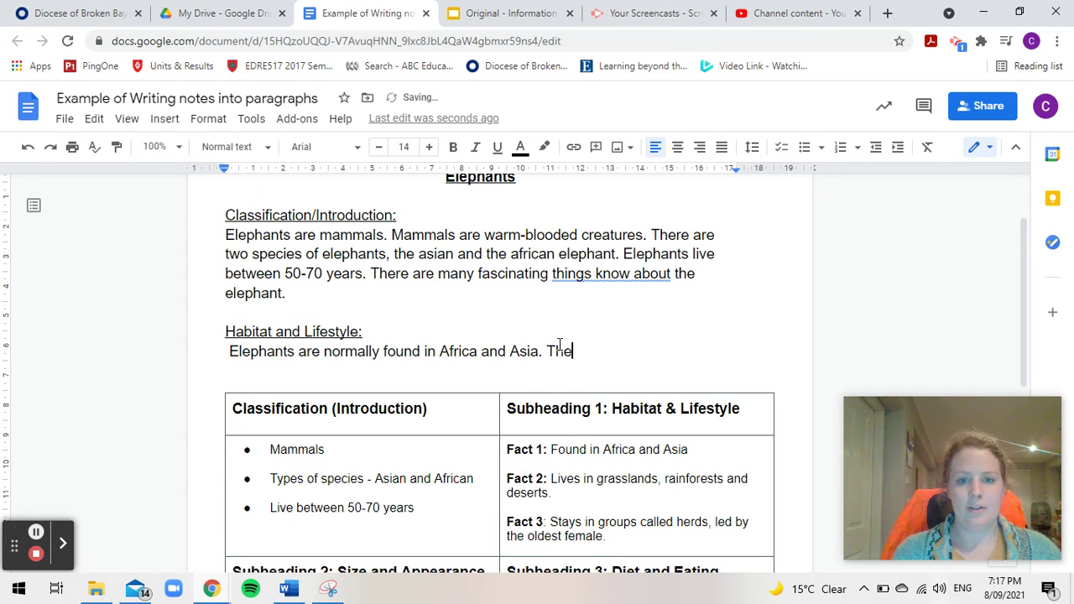
{"action": "type", "text": "y"}
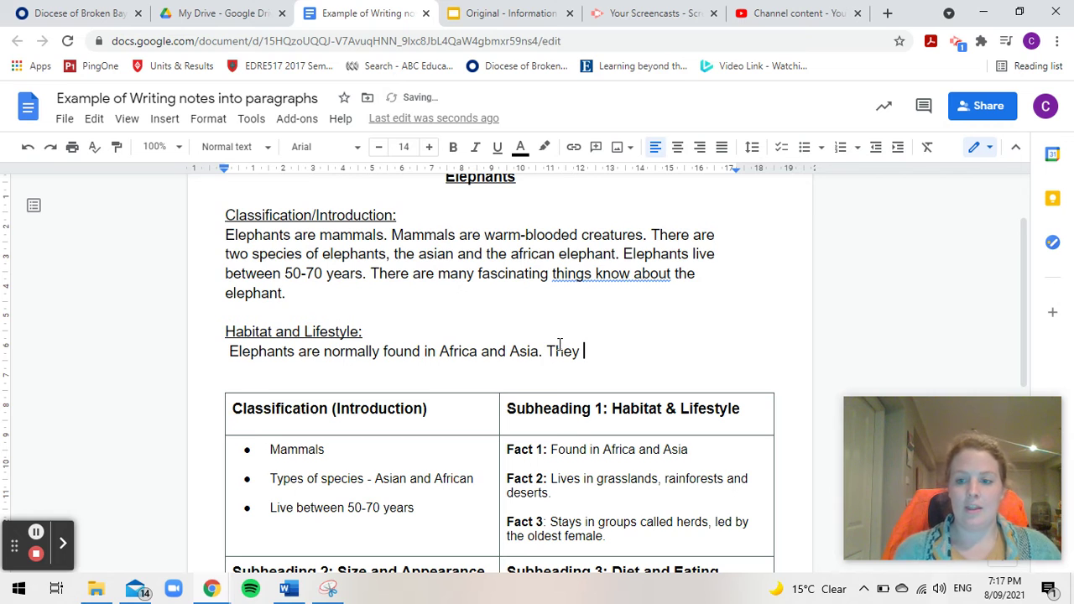
{"action": "type", "text": "live in a "}
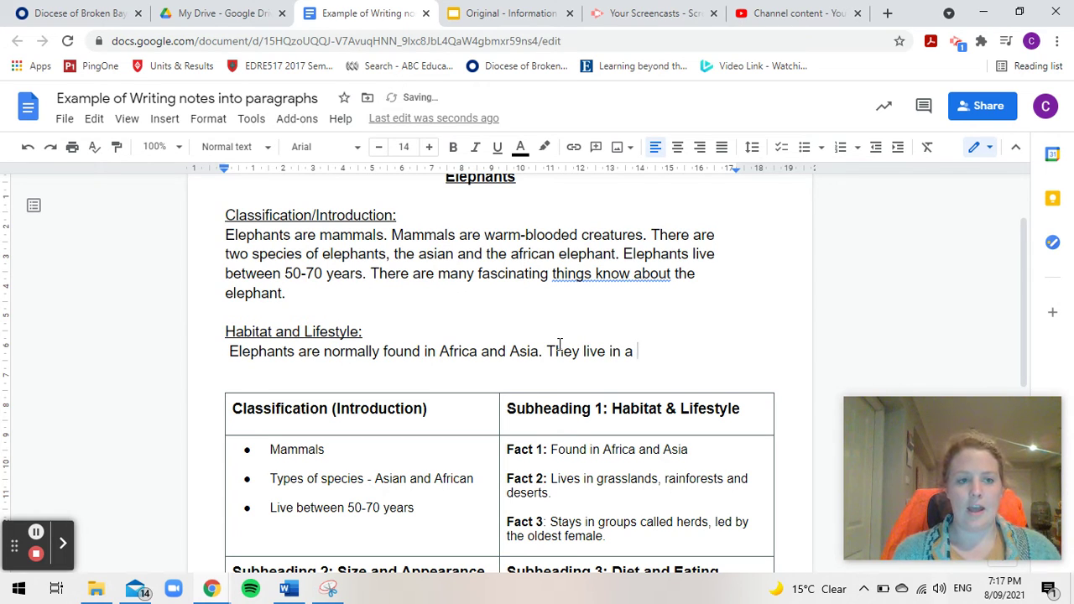
{"action": "type", "text": "variet"}
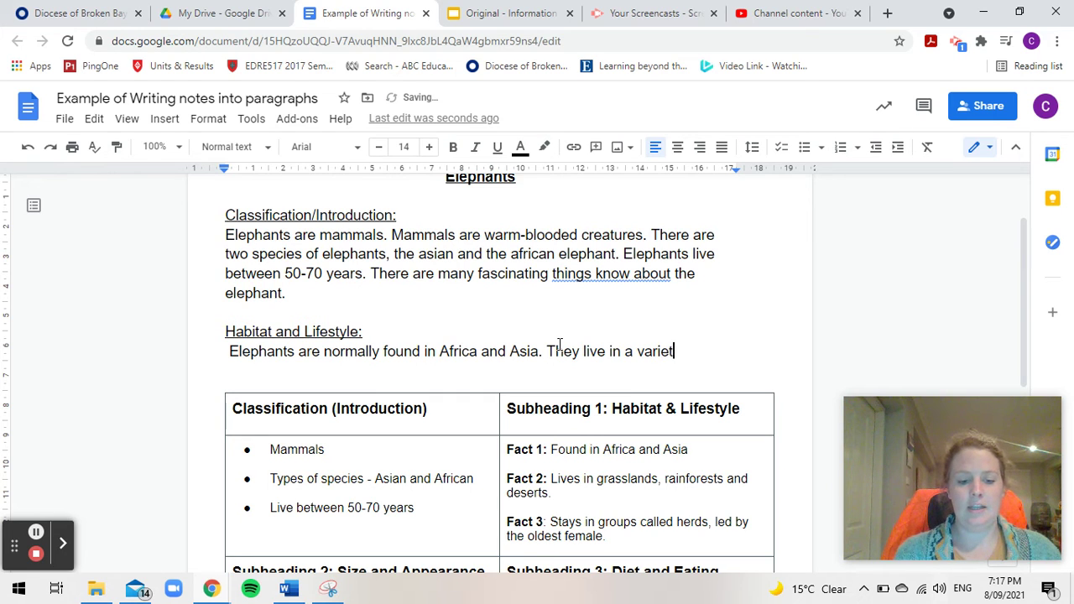
{"action": "type", "text": "y of "}
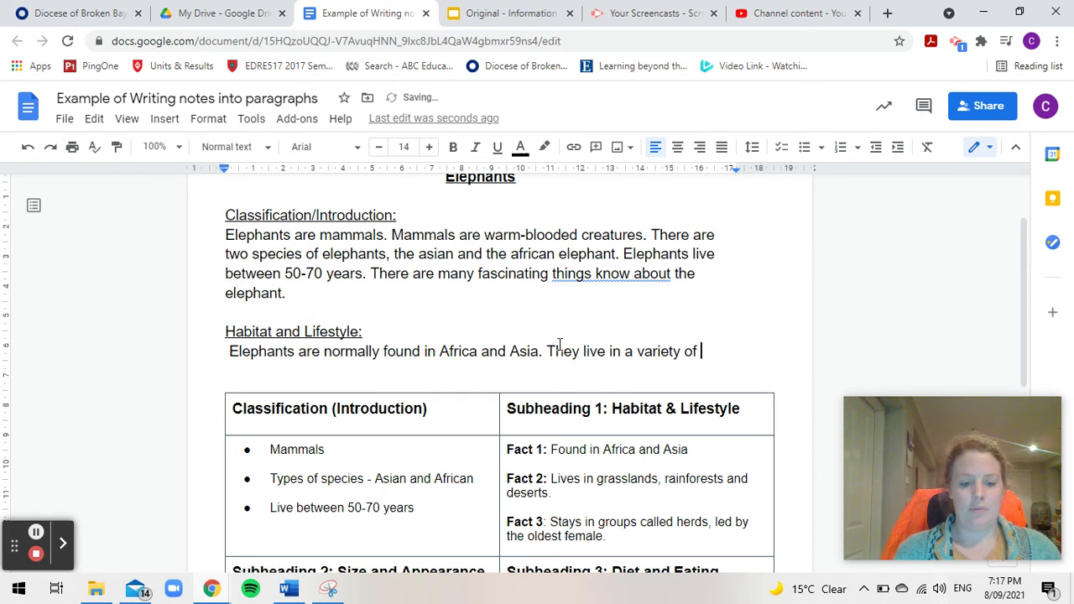
{"action": "type", "text": "places"}
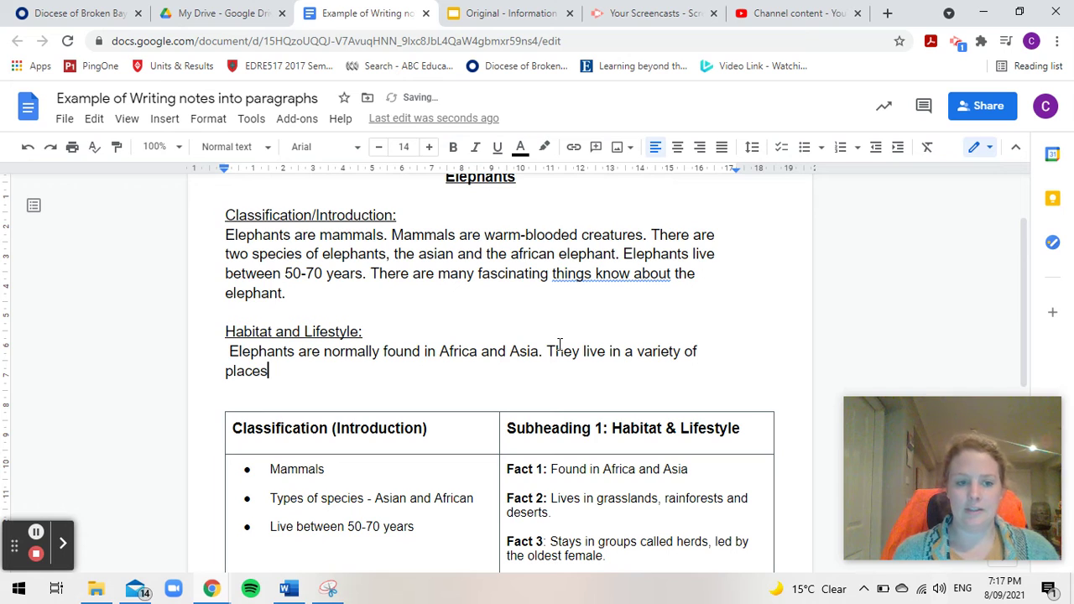
{"action": "type", "text": " such as "}
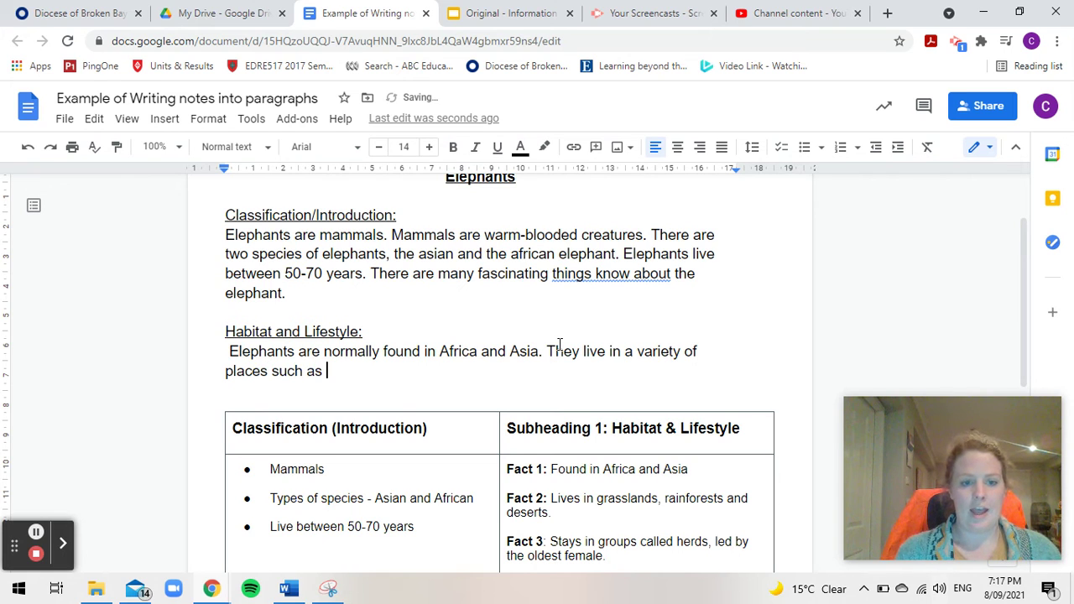
{"action": "type", "text": "glasslands"}
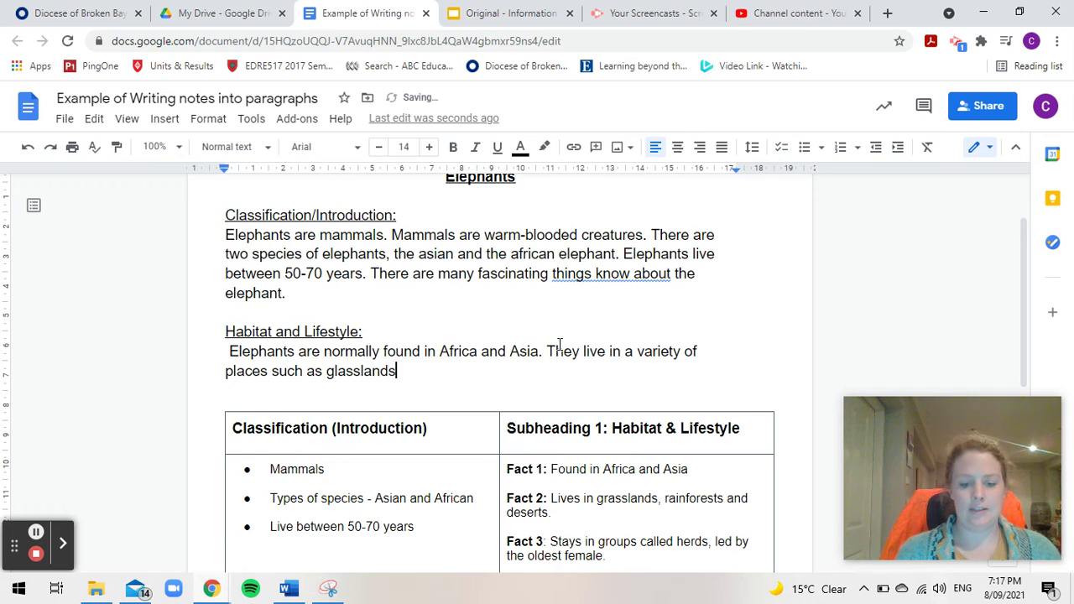
{"action": "type", "text": ", rainf"}
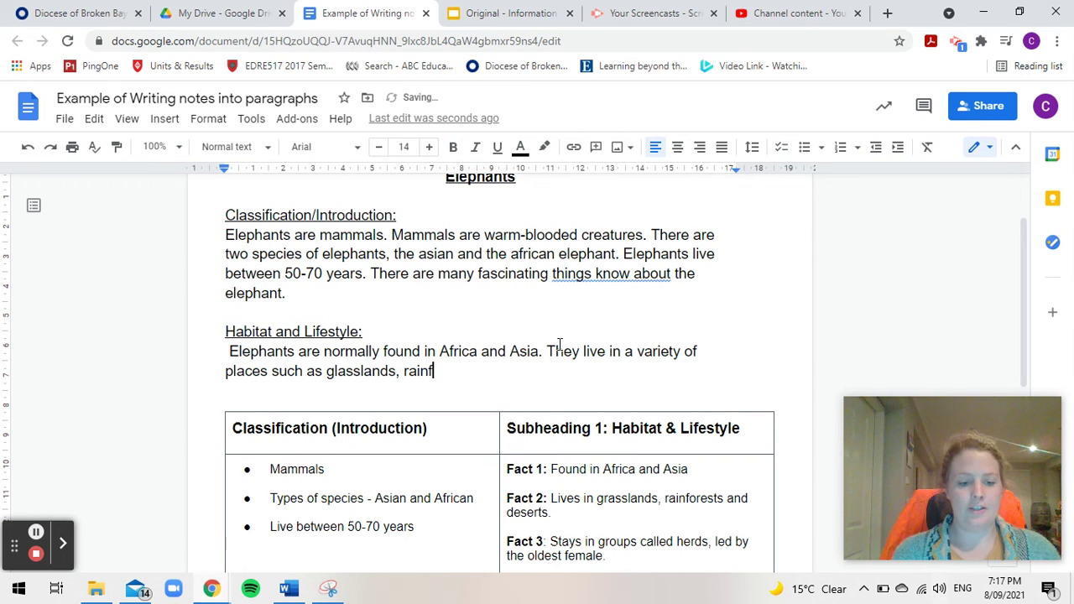
{"action": "type", "text": "orests and des"}
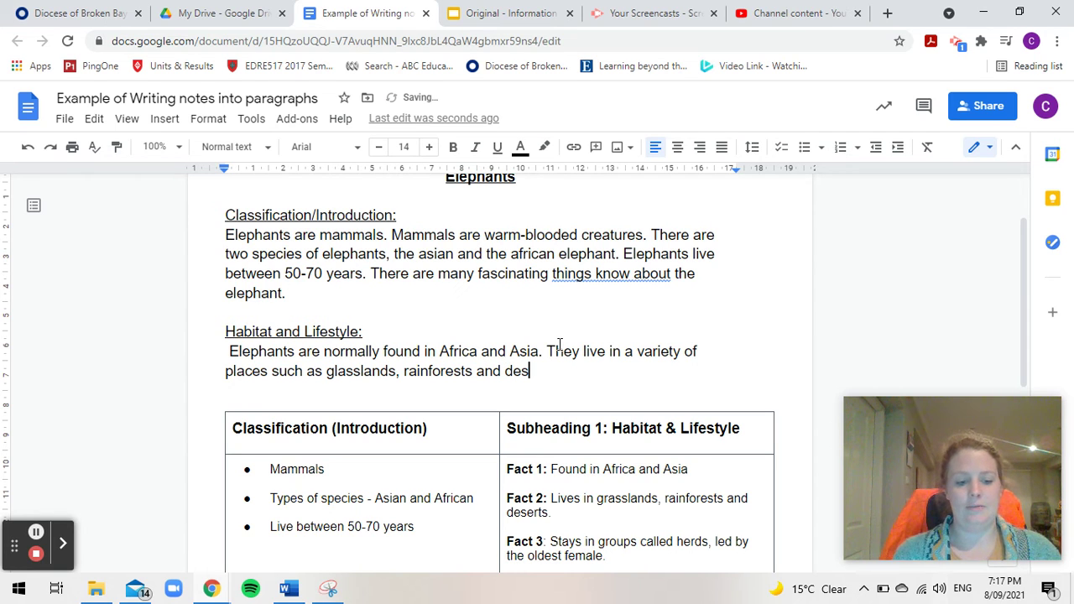
{"action": "type", "text": "erts"}
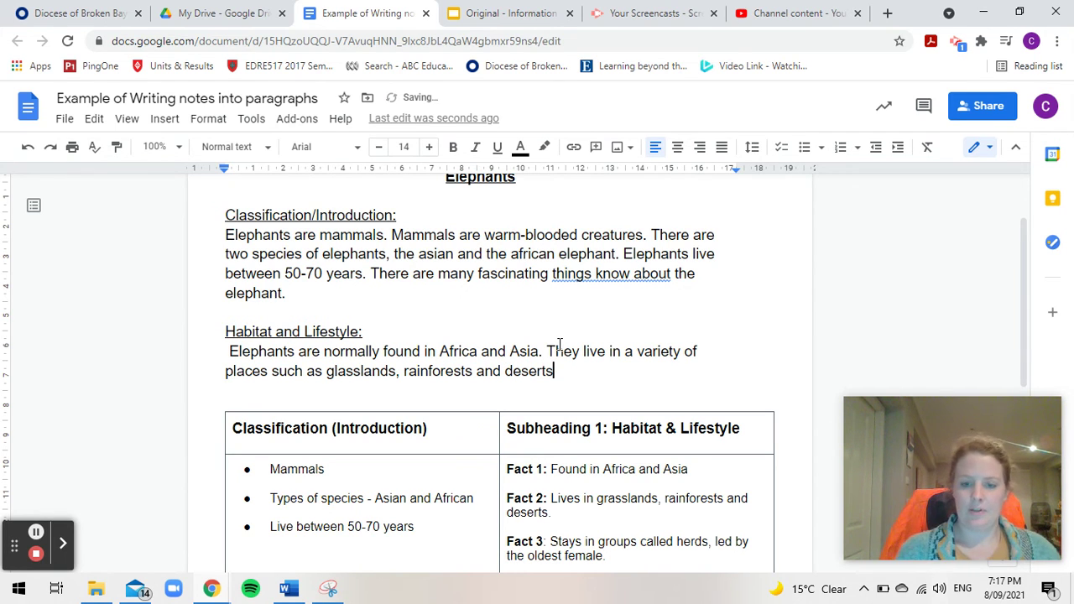
{"action": "type", "text": "."}
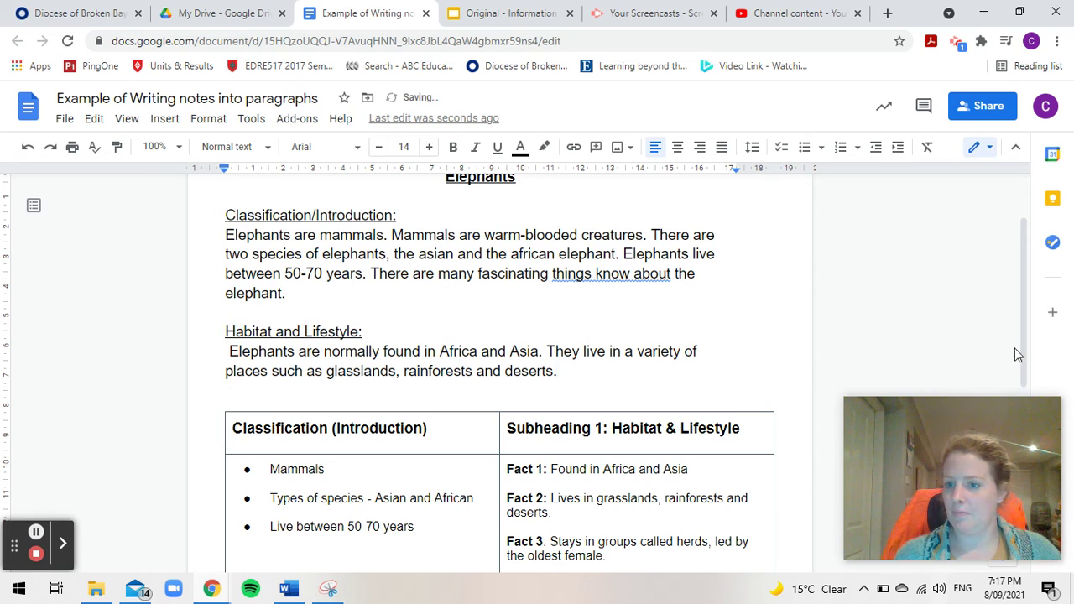
{"action": "key", "text": "Up"}
{"action": "key", "text": "Up"}
After 'deserts.', add 'Females are actually the leaders of the herds. It is the oldest female that all elephants lok up to.'.
{"action": "left_click_drag", "start_coordinate": [1020, 341], "coordinate": [1022, 403]}
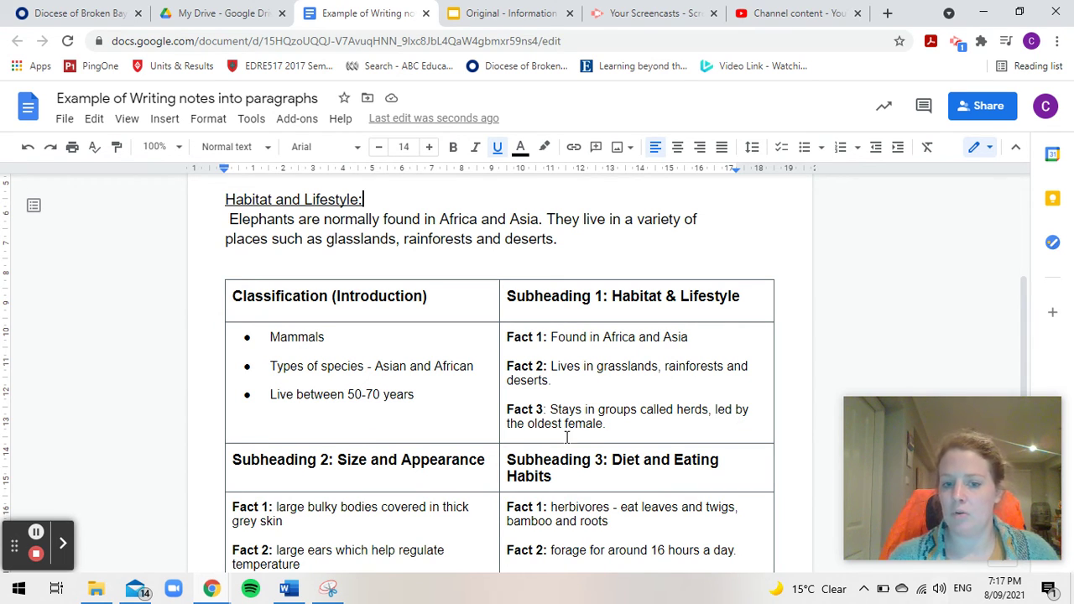
{"action": "left_click", "coordinate": [583, 242]}
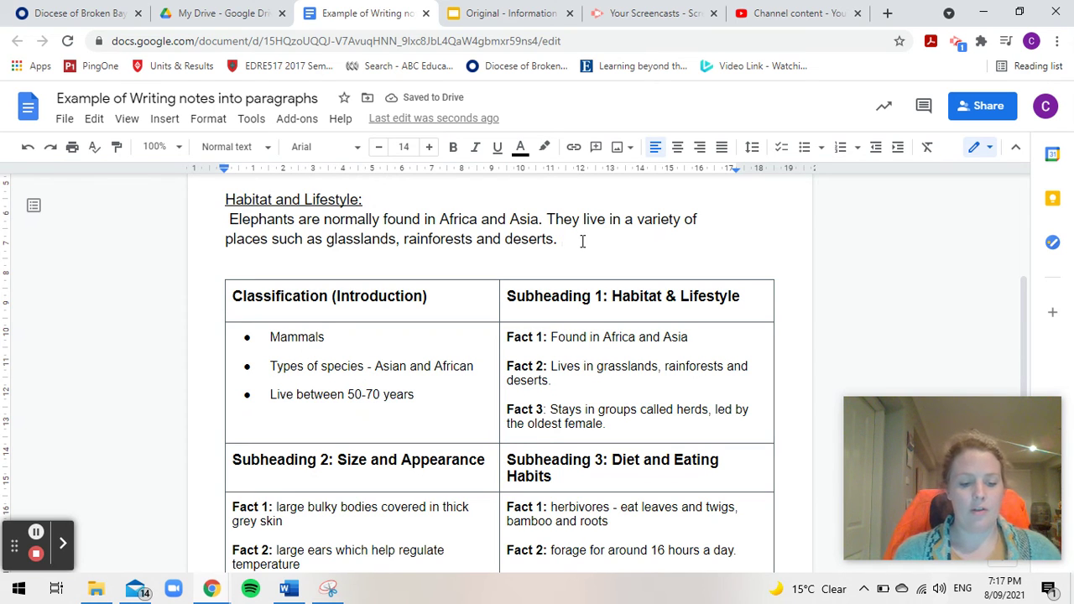
{"action": "type", "text": "Femal"}
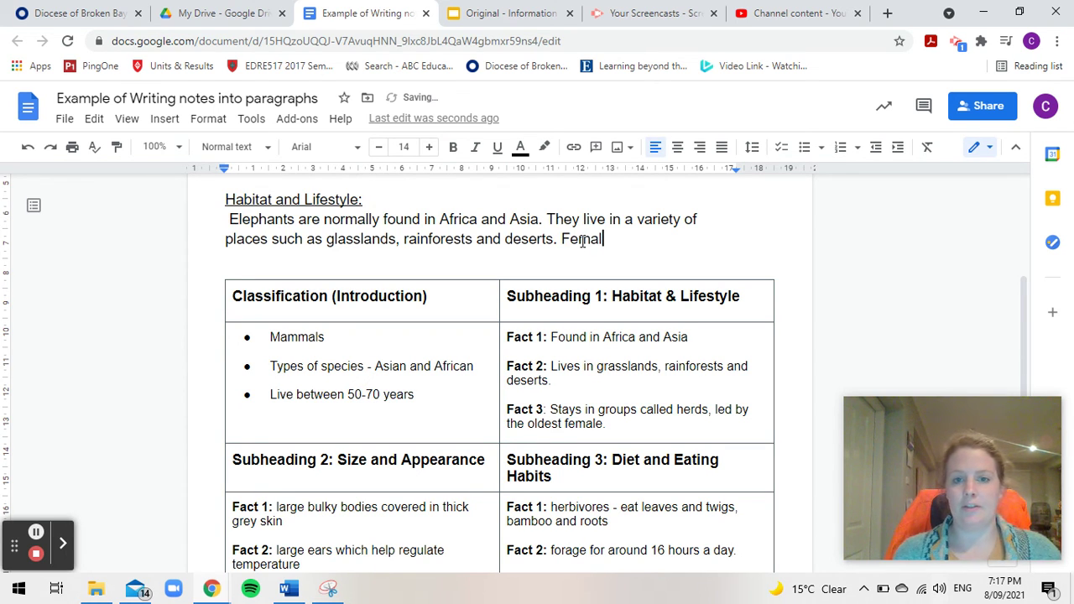
{"action": "type", "text": "e"}
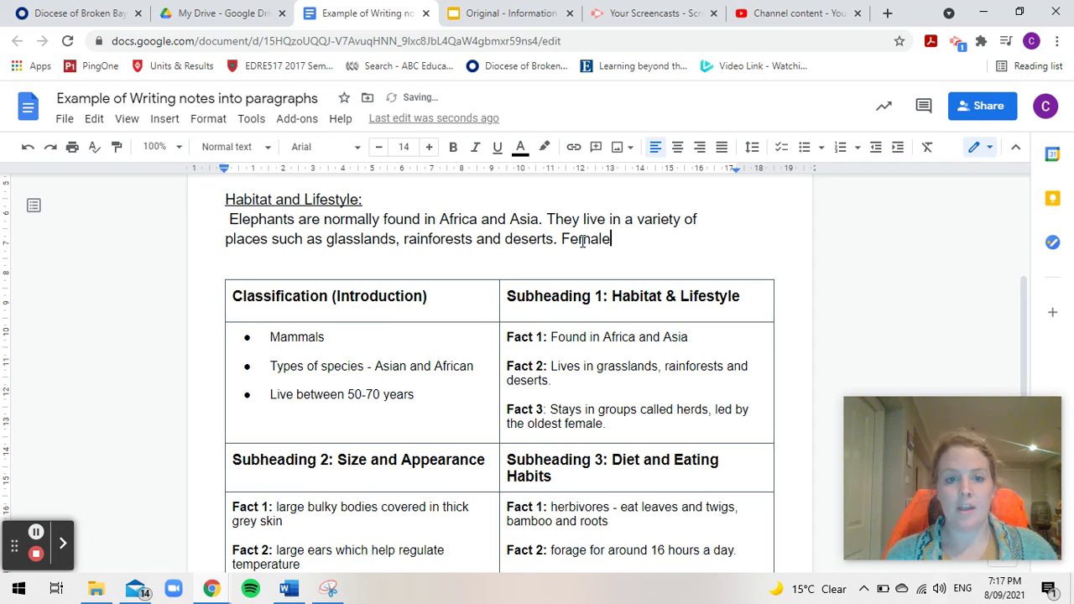
{"action": "type", "text": "s are"}
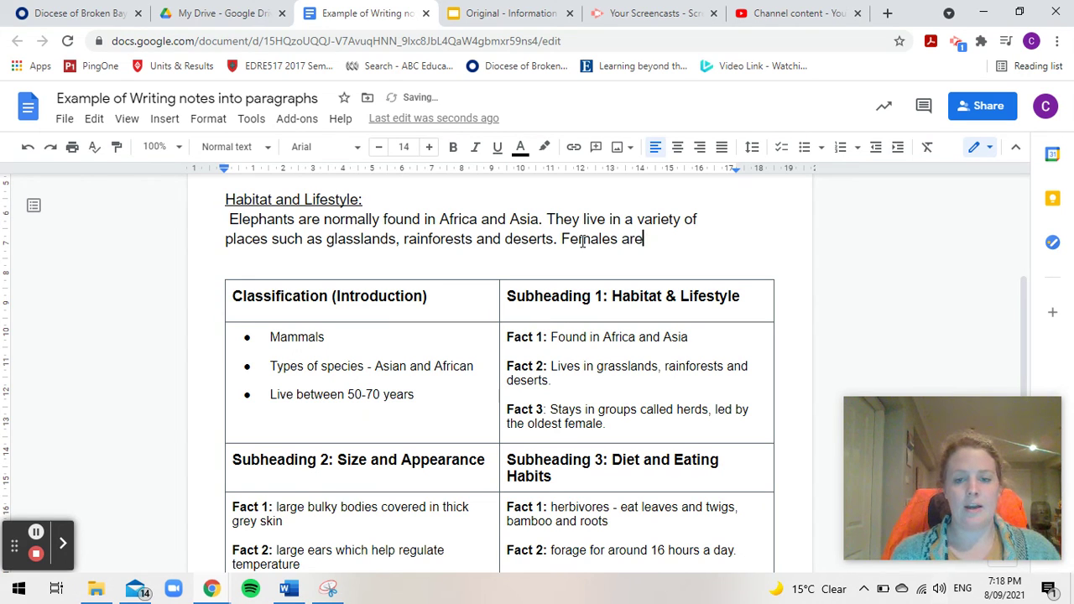
{"action": "type", "text": " actu"}
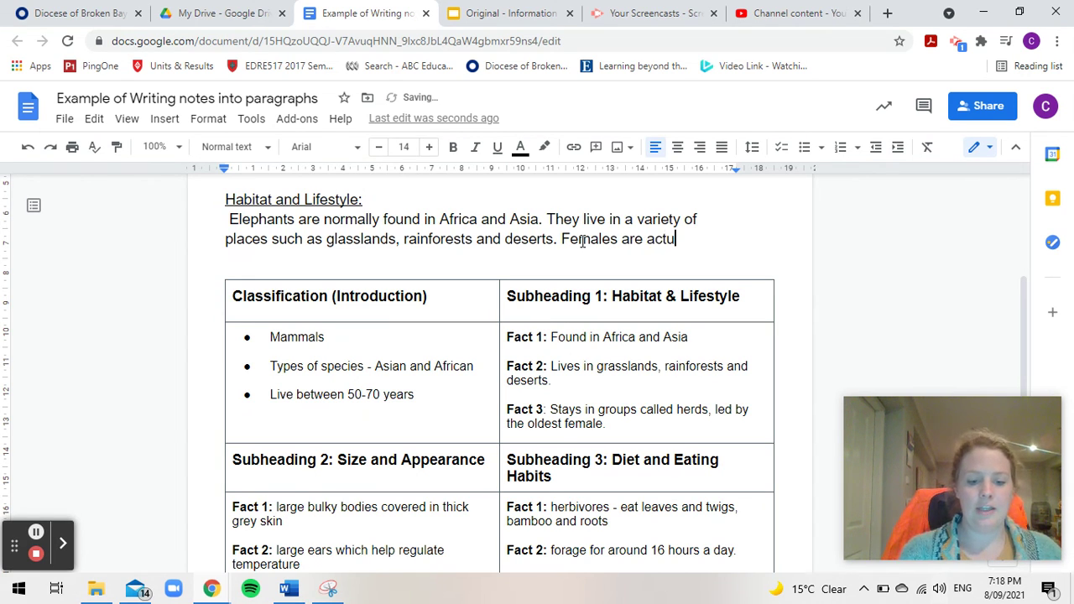
{"action": "type", "text": "ally th"}
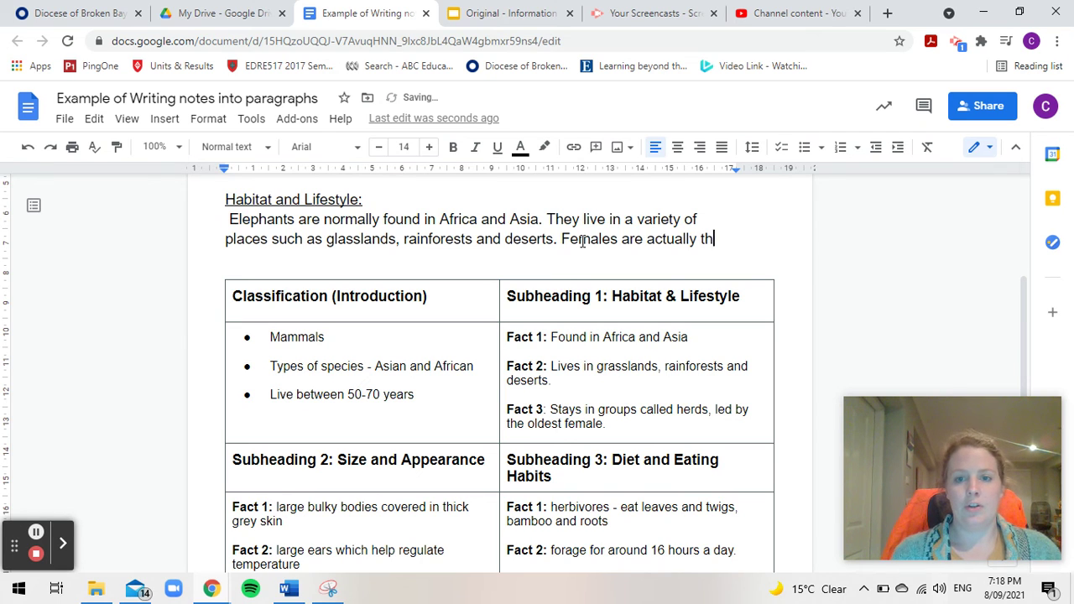
{"action": "type", "text": "e leaders of"}
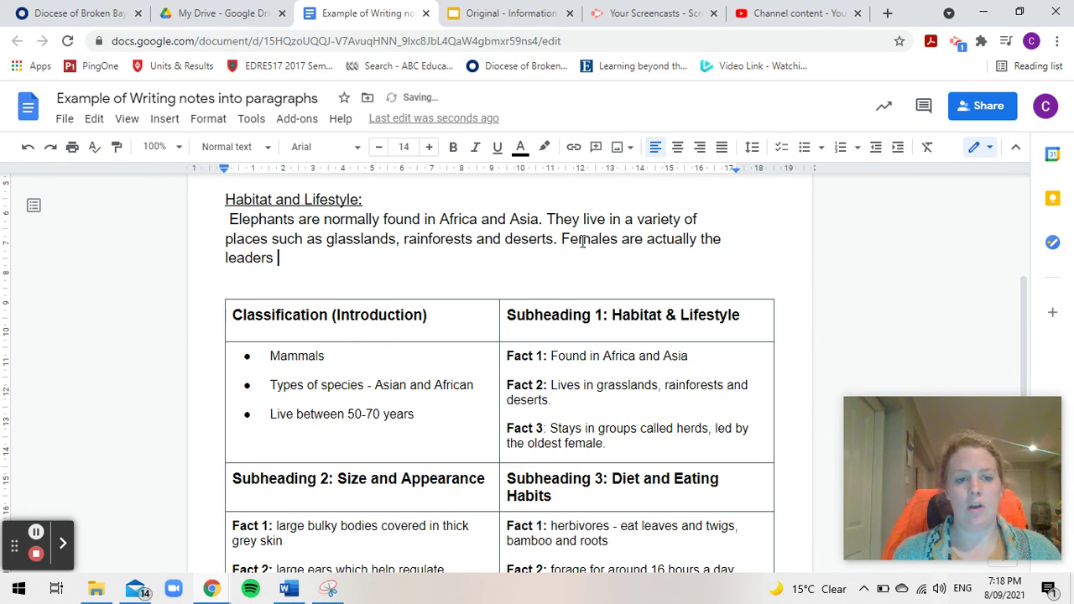
{"action": "type", "text": " the herds"}
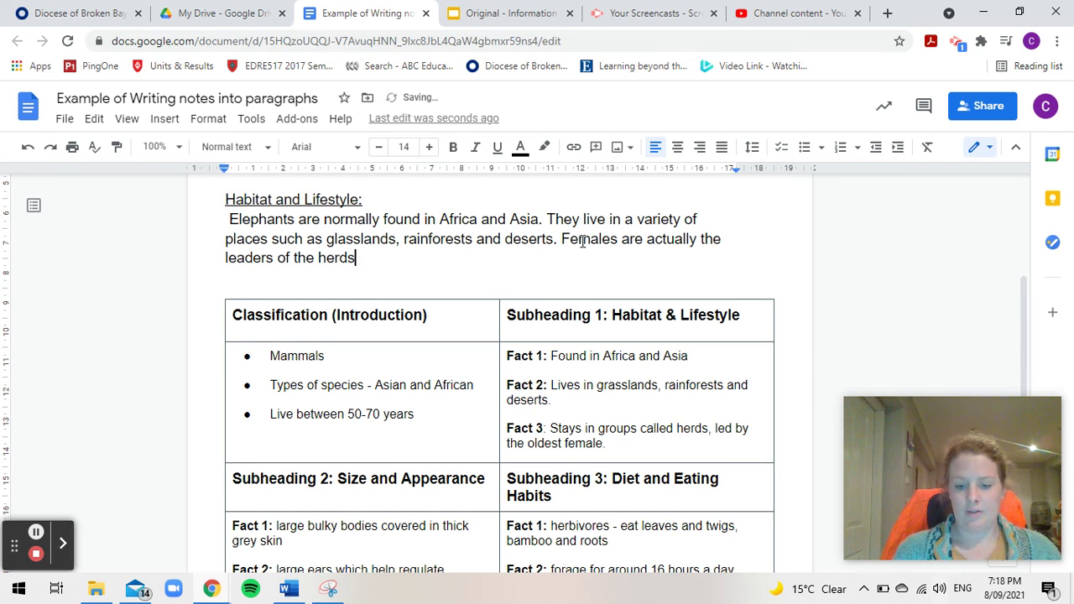
{"action": "type", "text": ". It i"}
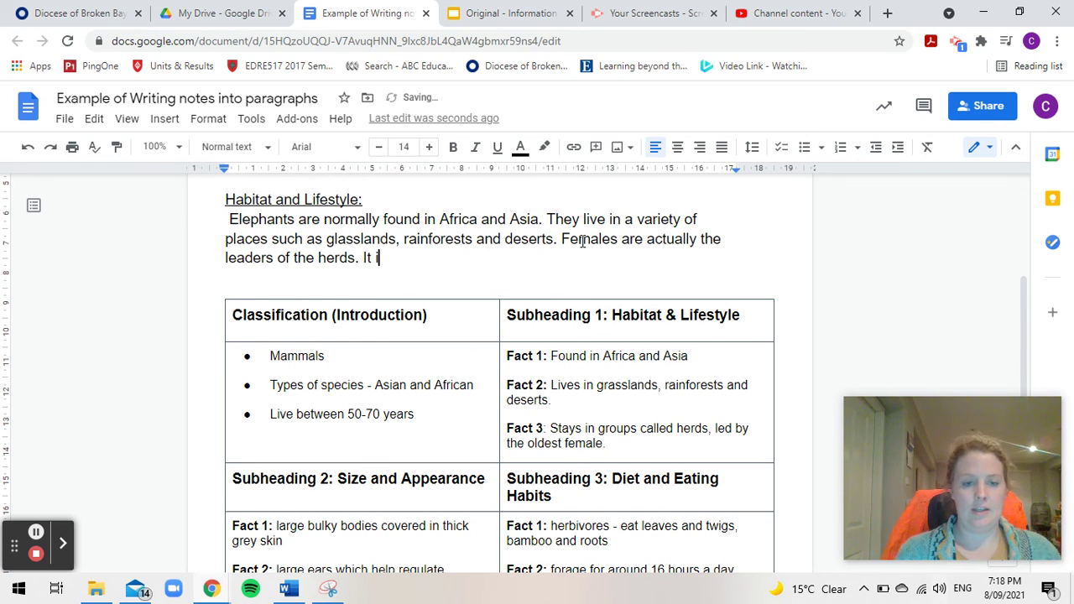
{"action": "type", "text": "s the oldes"}
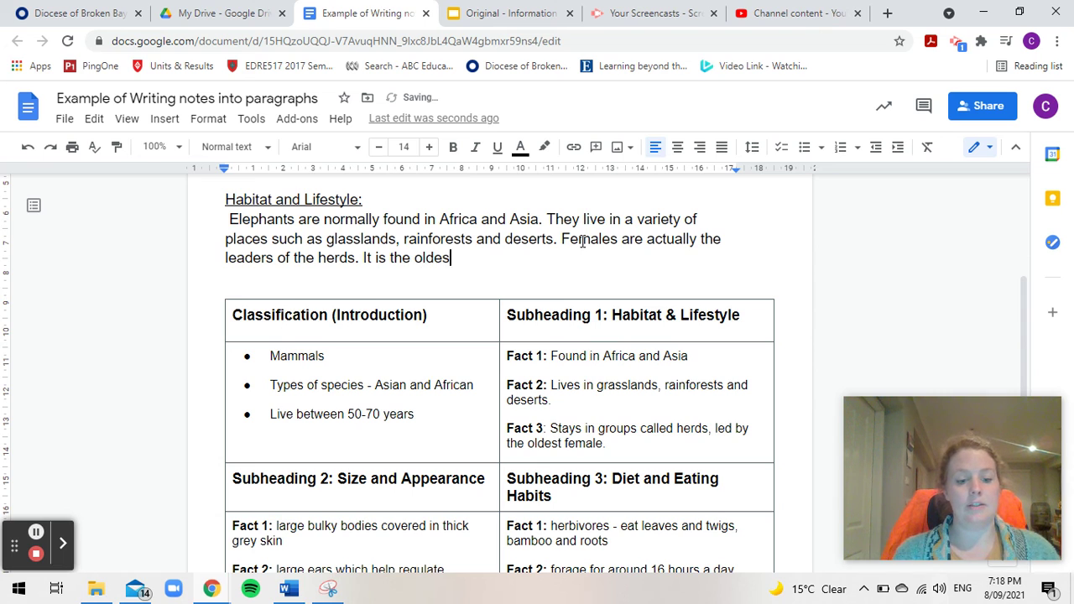
{"action": "type", "text": "t female t"}
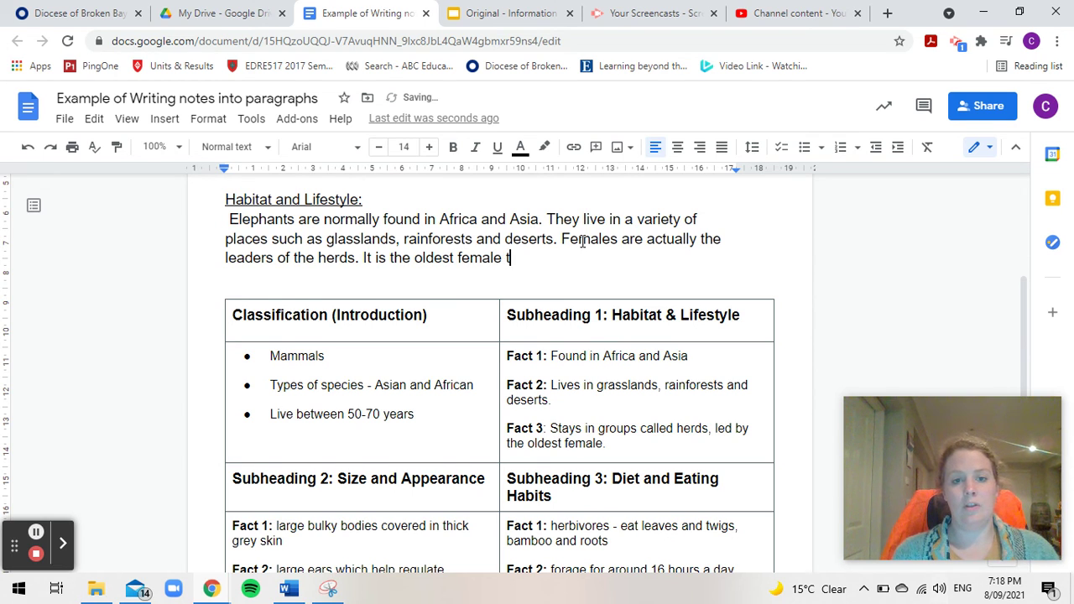
{"action": "type", "text": "hat"}
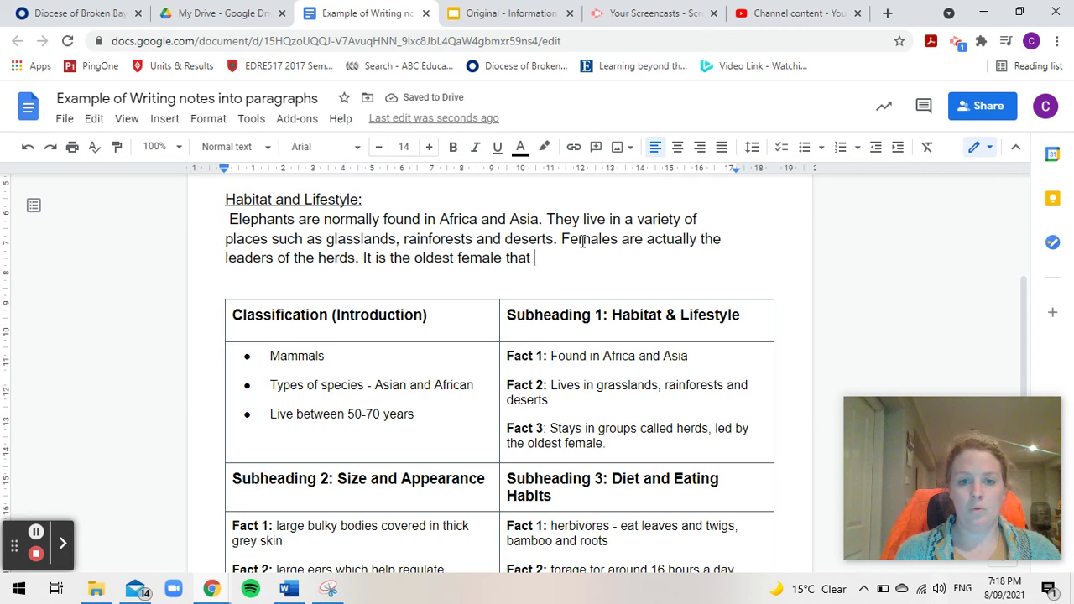
{"action": "type", "text": " all elephants lo"}
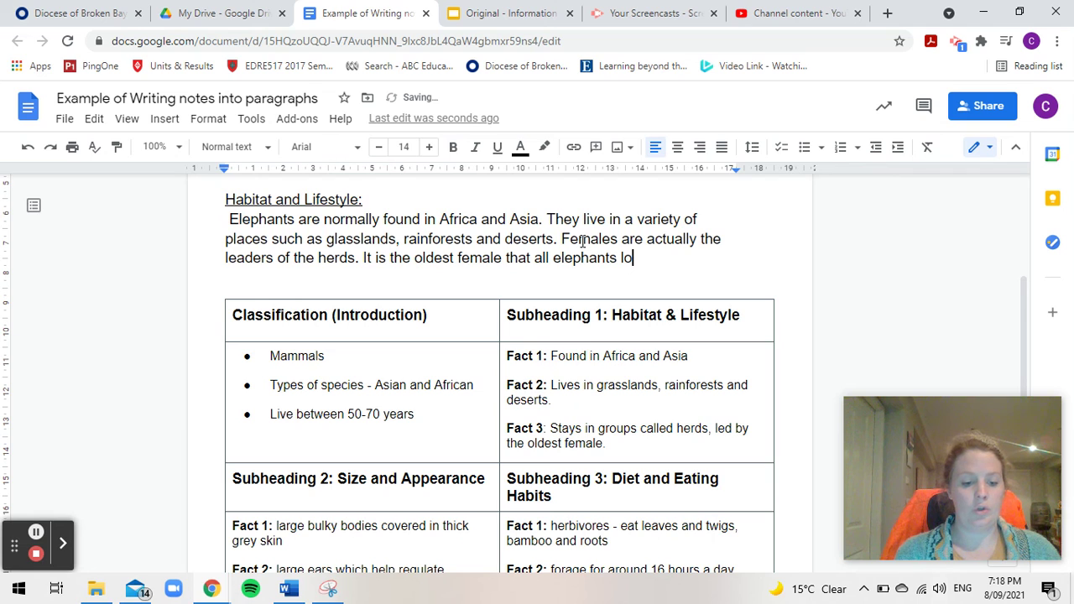
{"action": "type", "text": "k up to."}
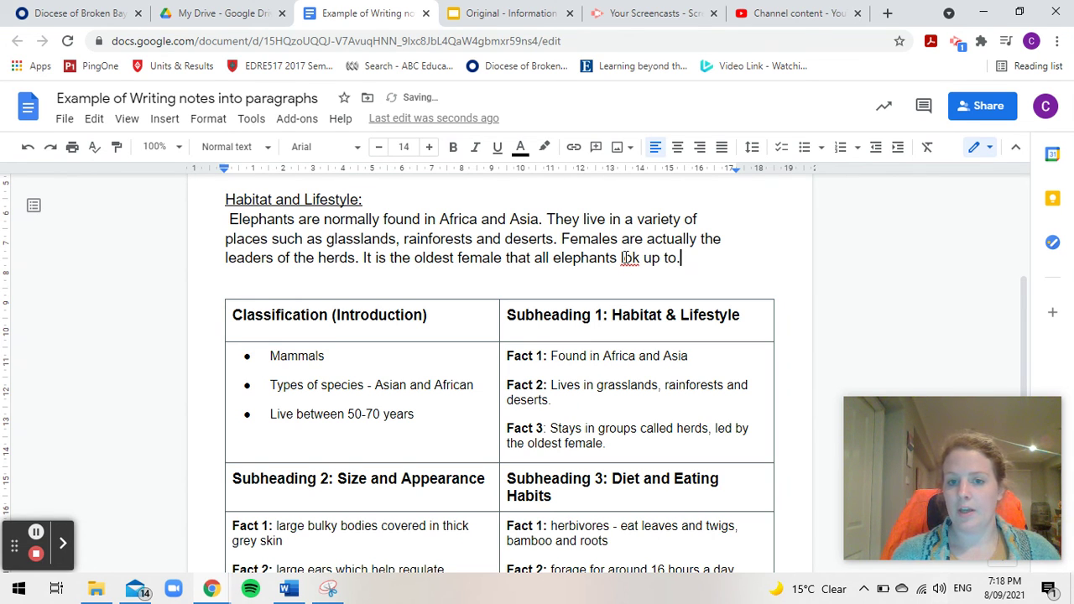
Correct 'lok' to 'look' and delete the leading space before 'Elephants' in the Habitat paragraph.
{"action": "left_click", "coordinate": [629, 258]}
{"action": "type", "text": "o"}
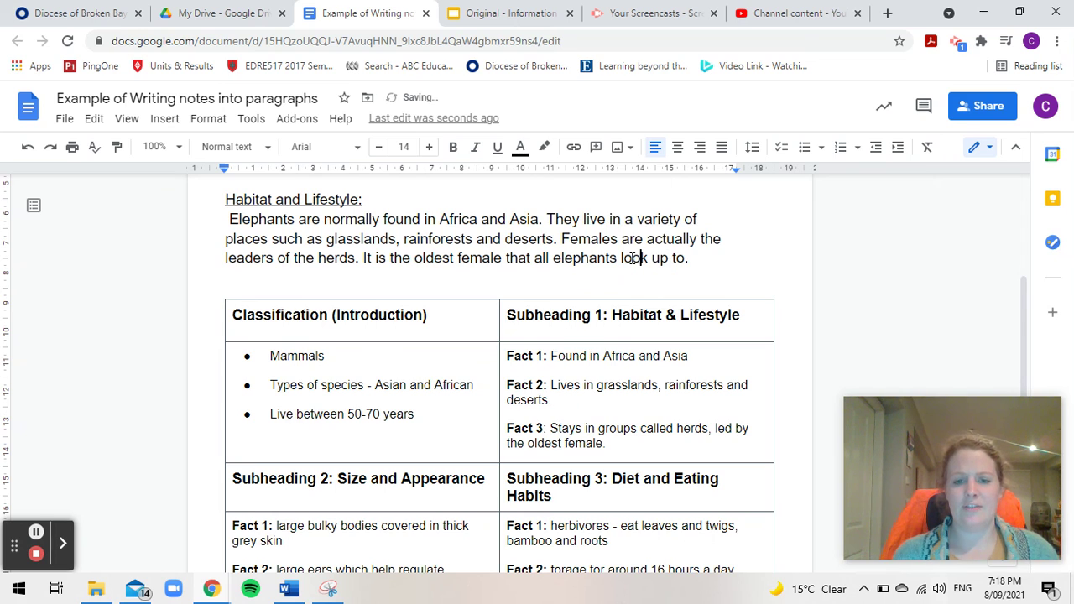
{"action": "left_click", "coordinate": [226, 220]}
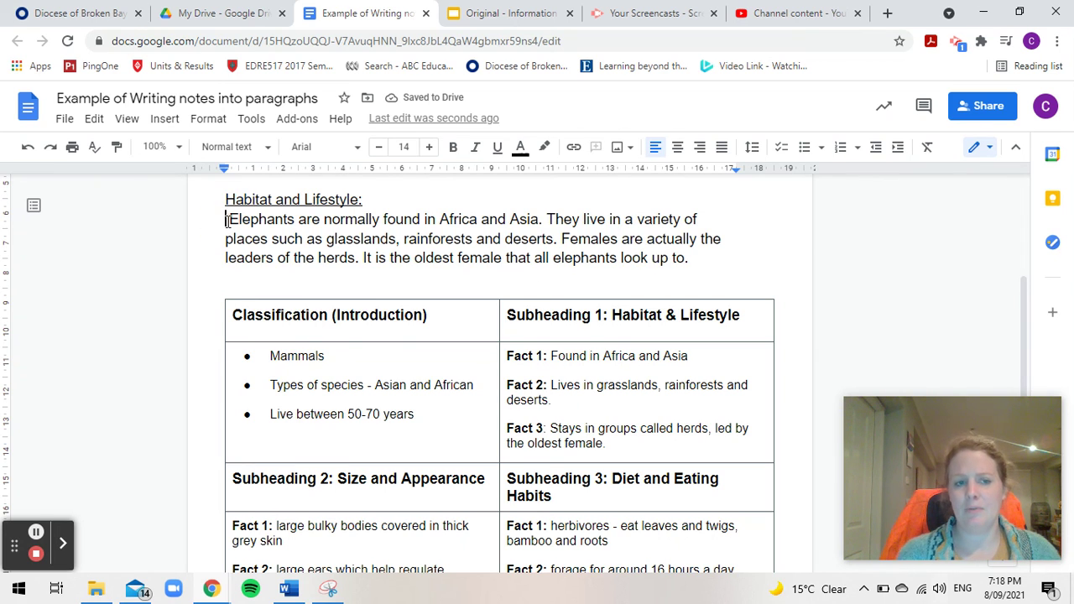
{"action": "key", "text": "BackSpace"}
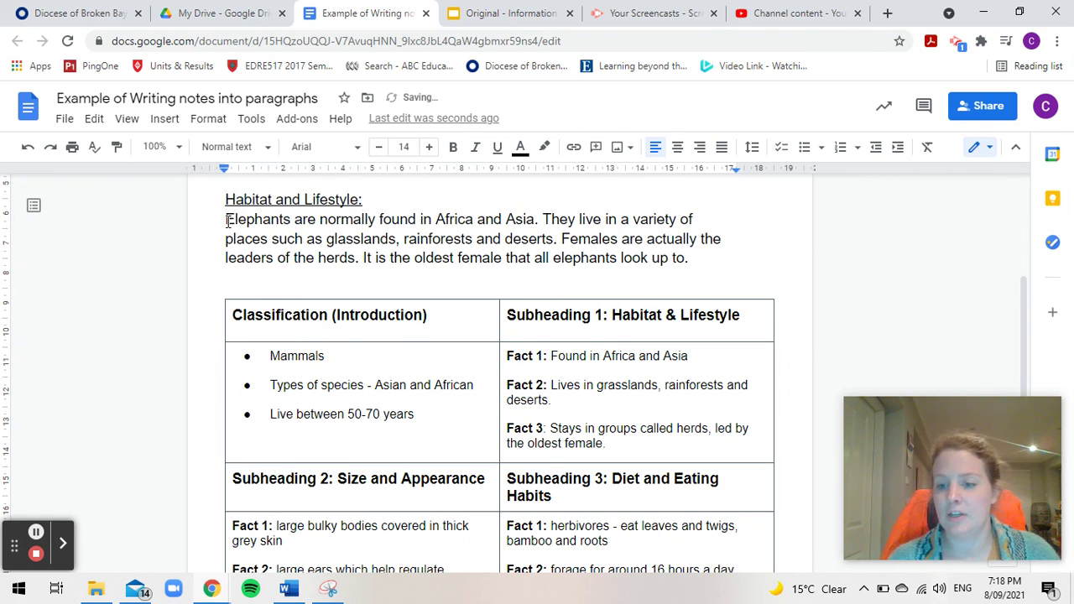